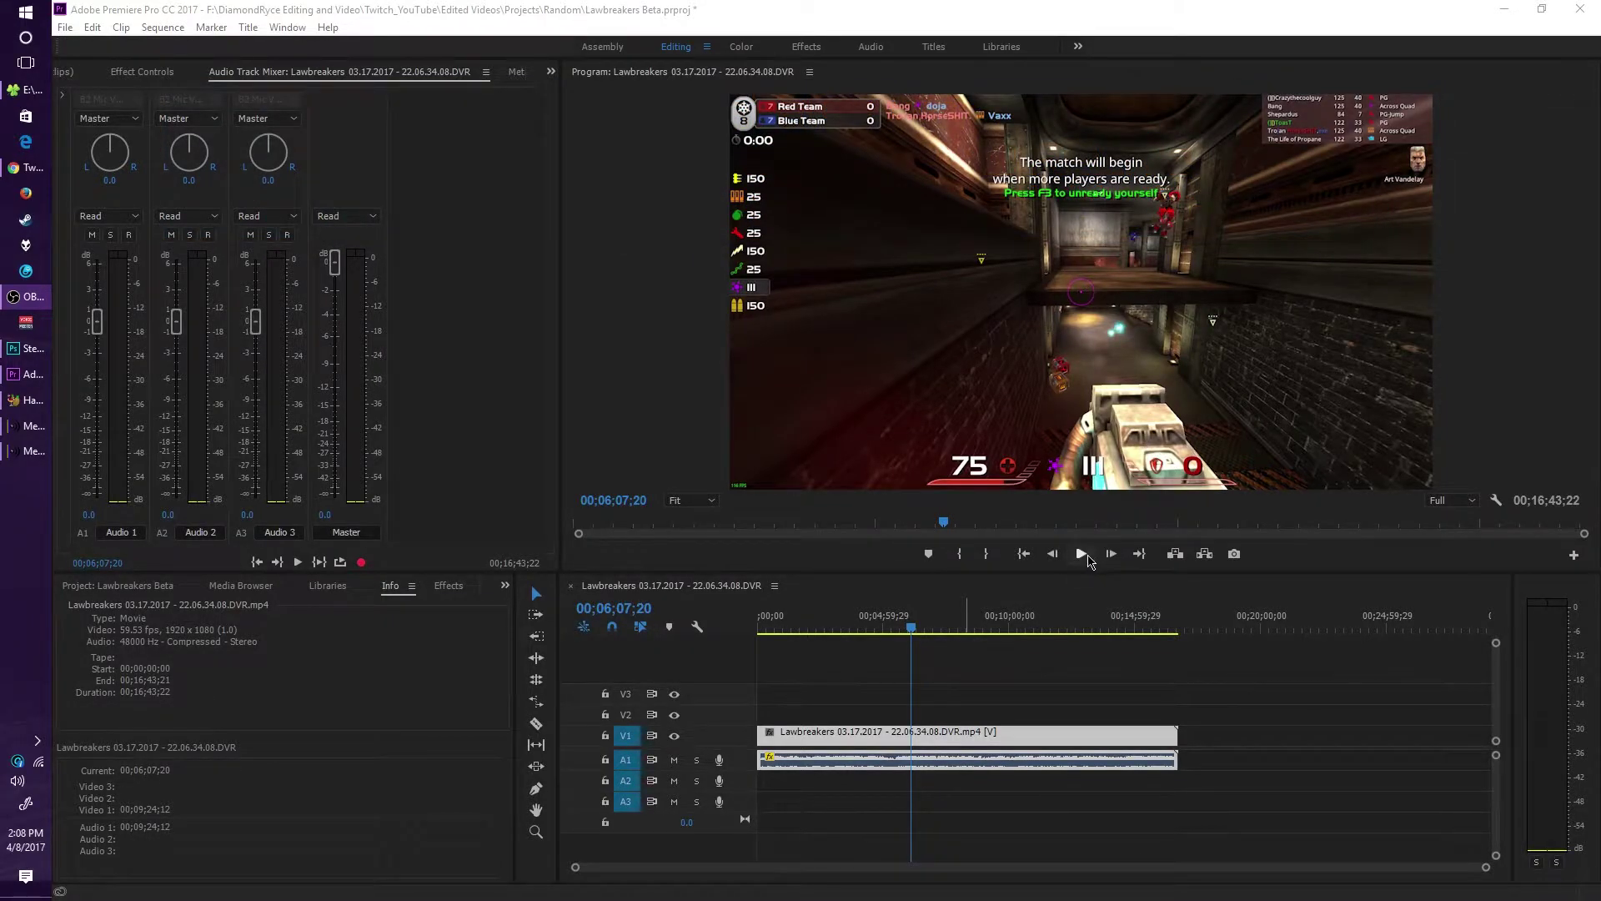
# Preview the game clip, then view the original recording's MediaInfo details: variable frame rate averaging 59.526 FPS.
pyautogui.click(1083, 555)
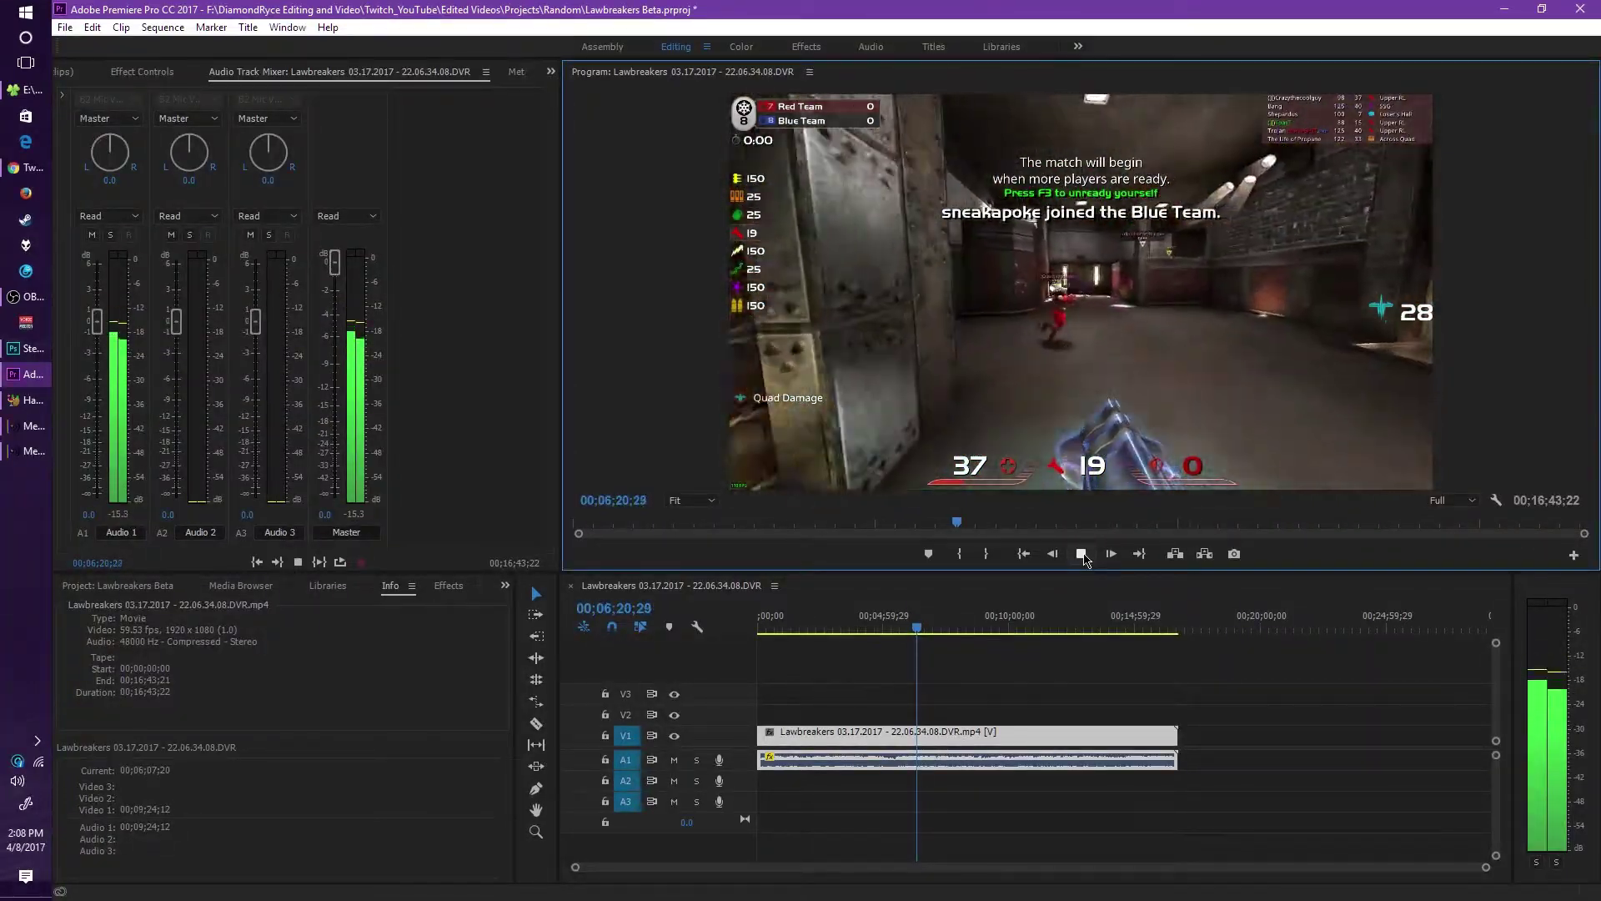
pyautogui.click(1083, 554)
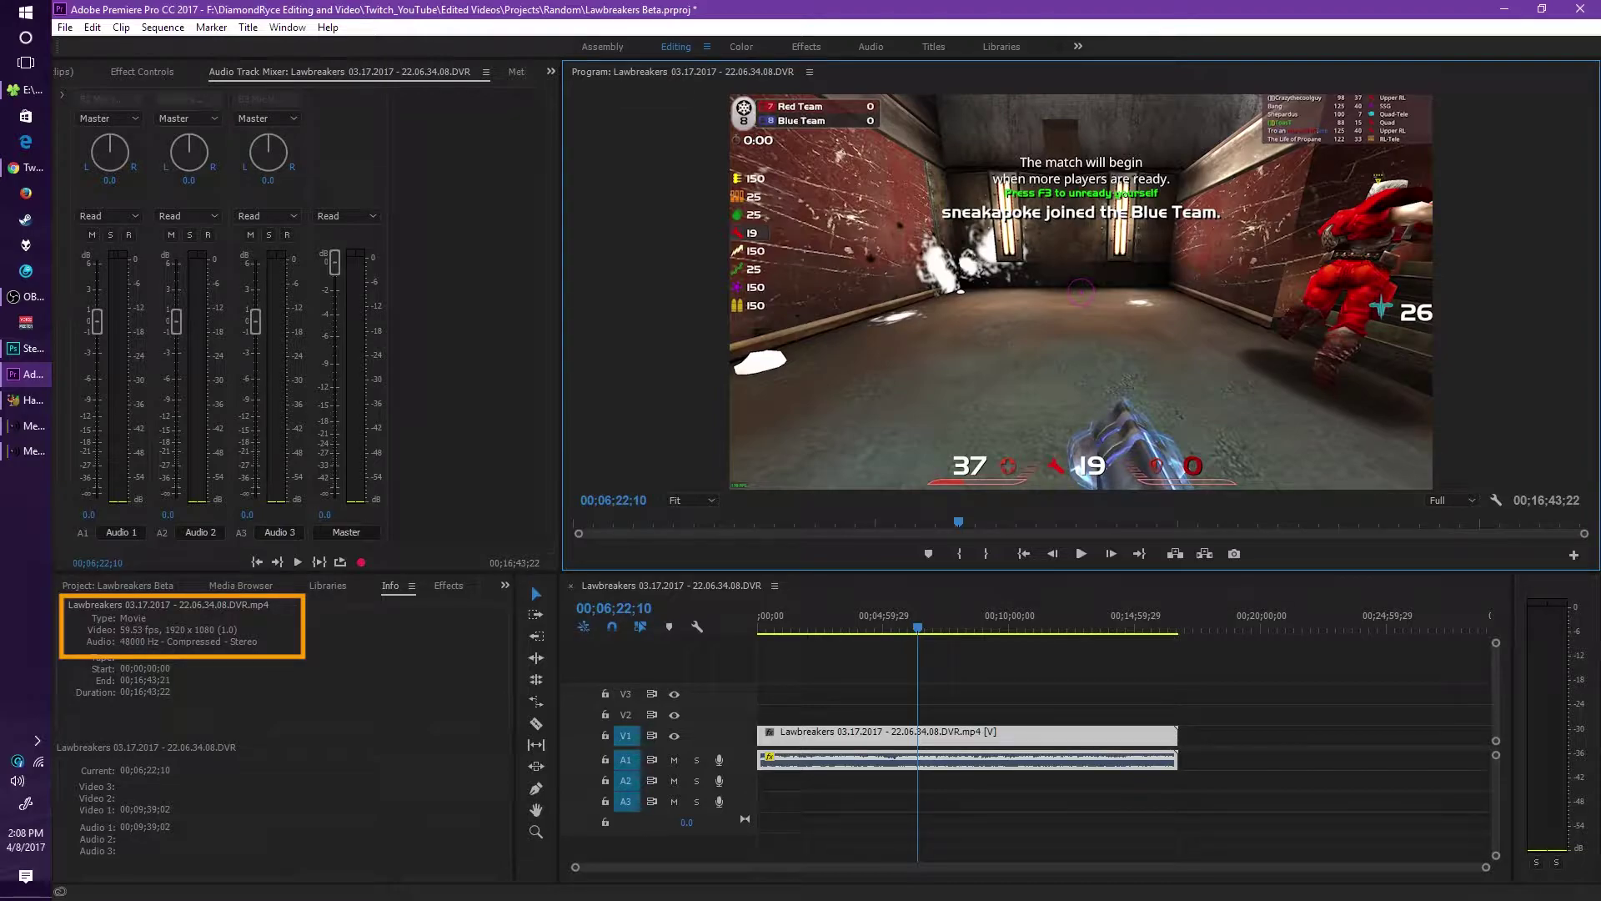
pyautogui.click(29, 451)
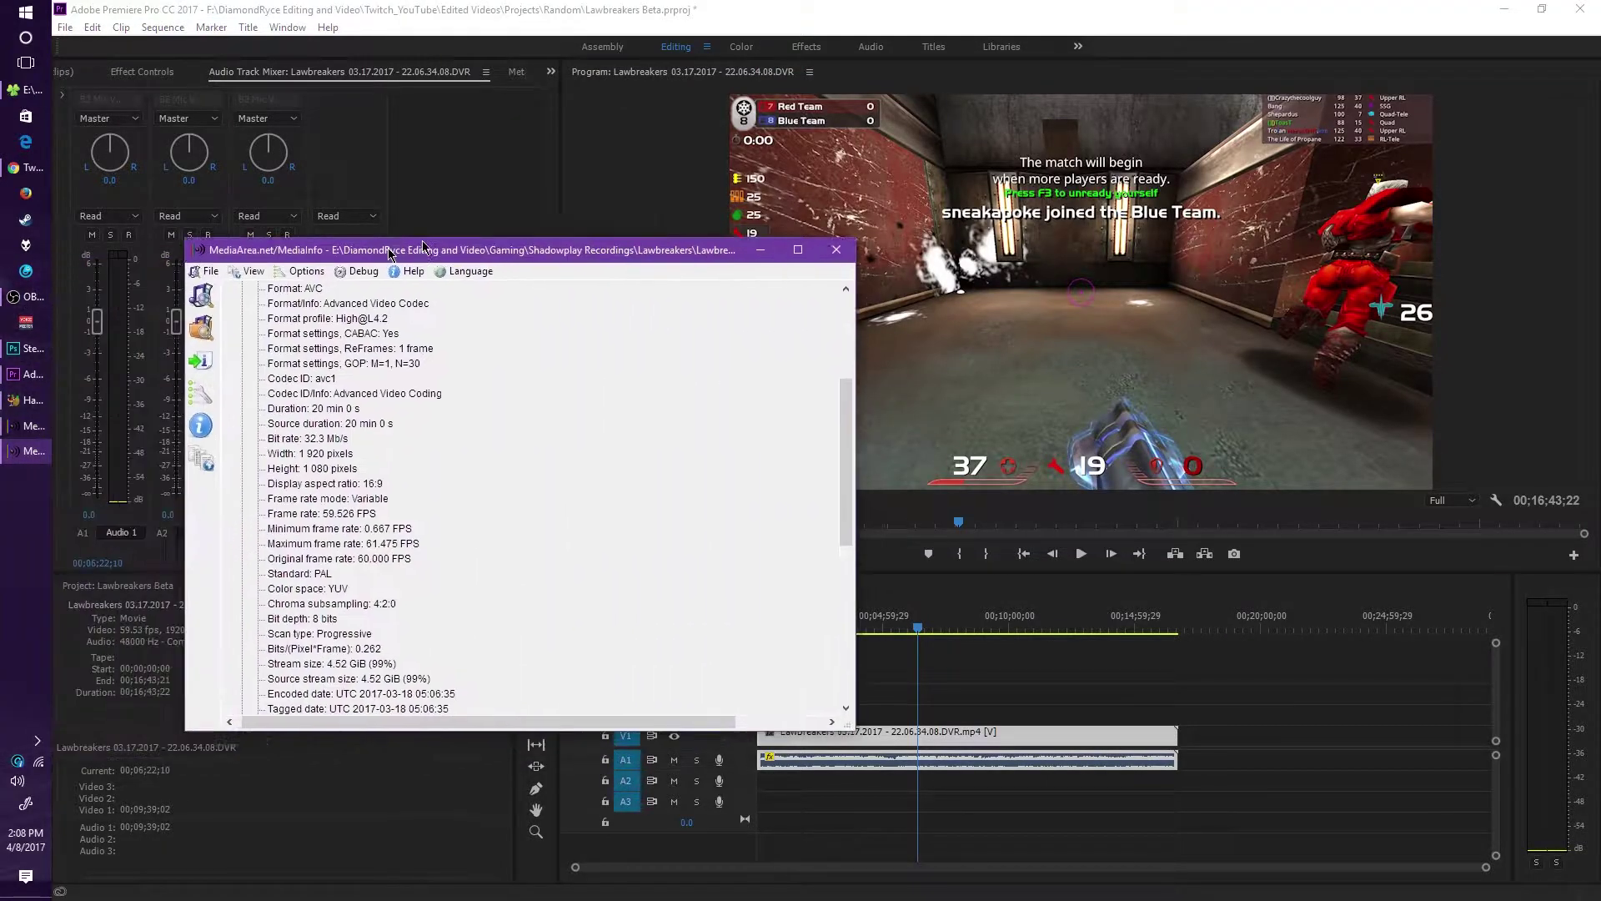
pyautogui.moveTo(390, 253); pyautogui.dragTo(1116, 185)
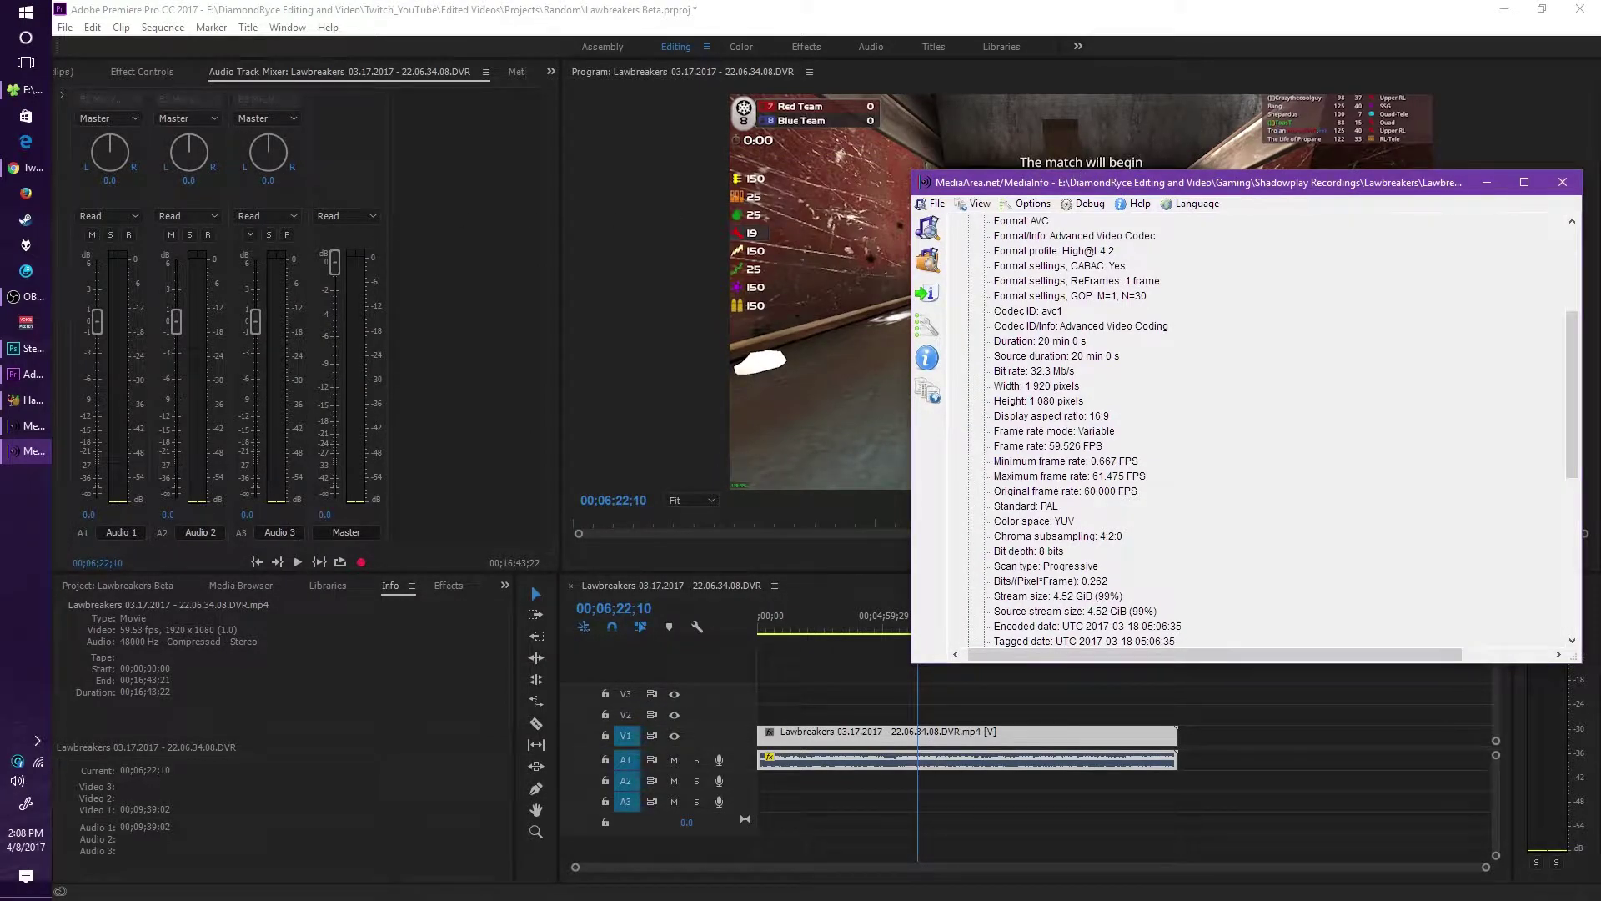
pyautogui.hotkey('alt', 'Tab')
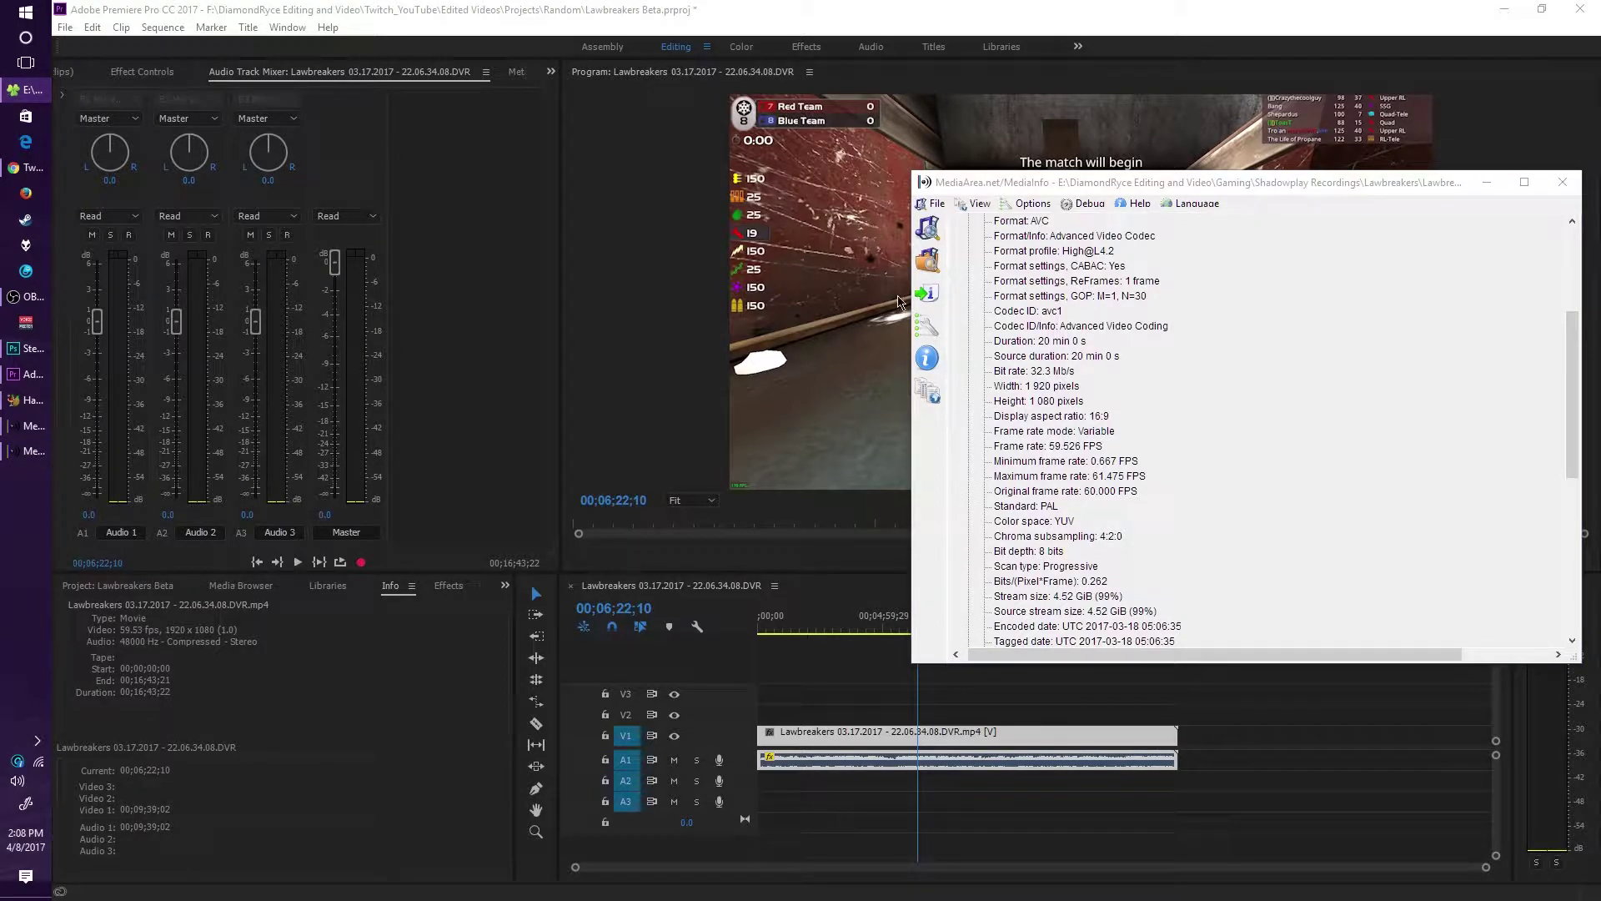
pyautogui.moveTo(1131, 182); pyautogui.dragTo(961, 170)
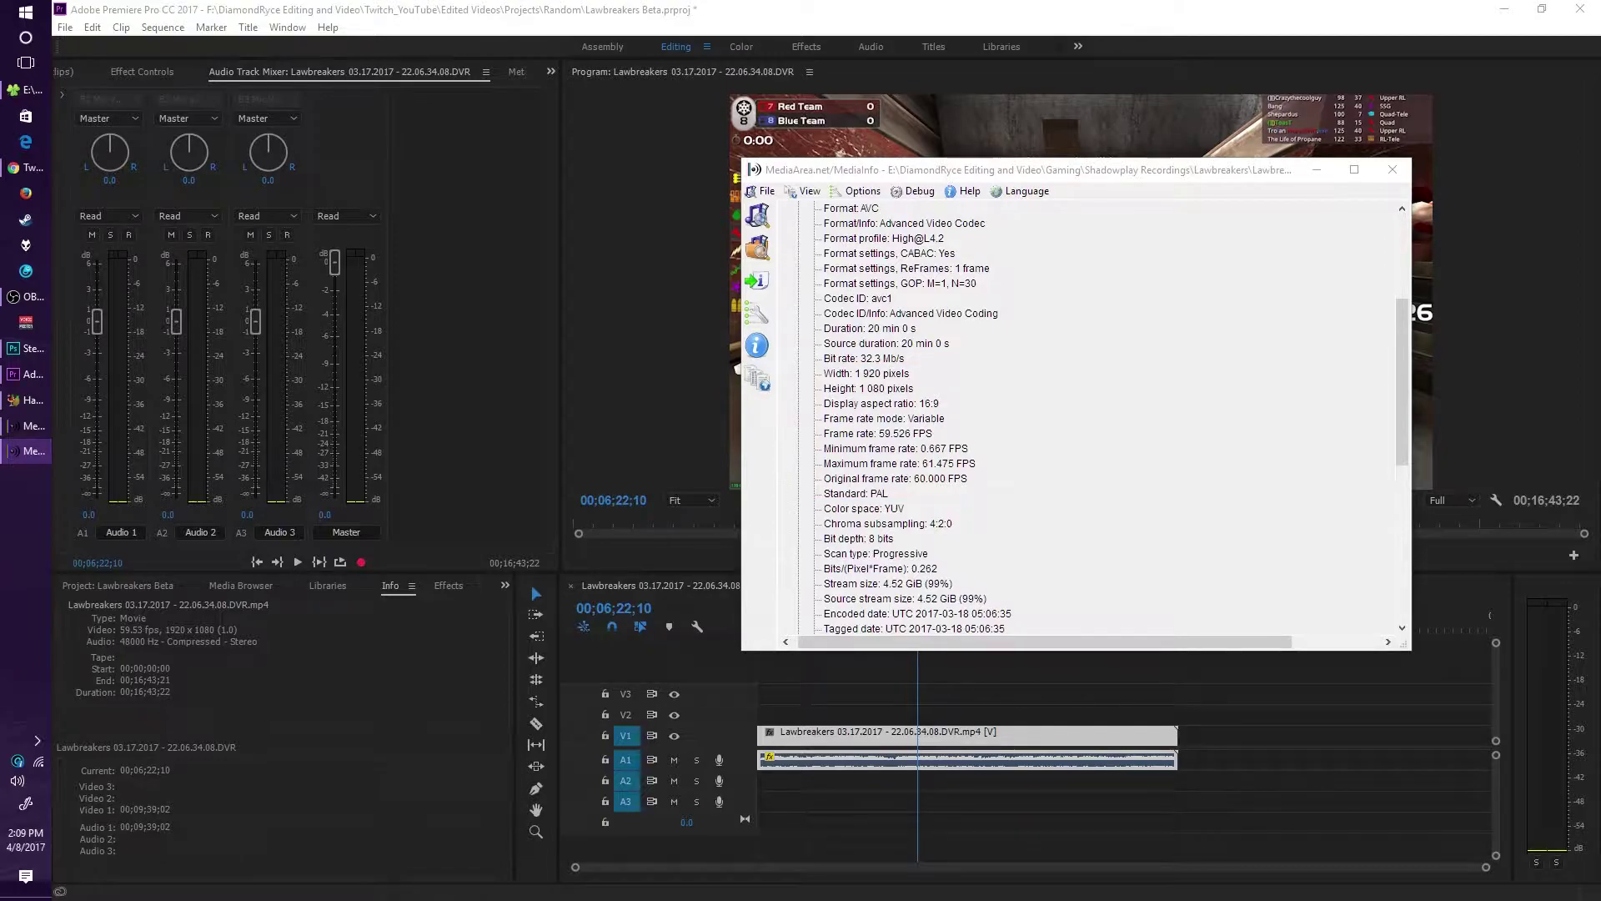
# Place both recordings' MediaInfo windows side by side, showing the 9-minute clip's variable 60.000 FPS, with HandBrake in front.
pyautogui.moveTo(792, 219); pyautogui.dragTo(403, 188)
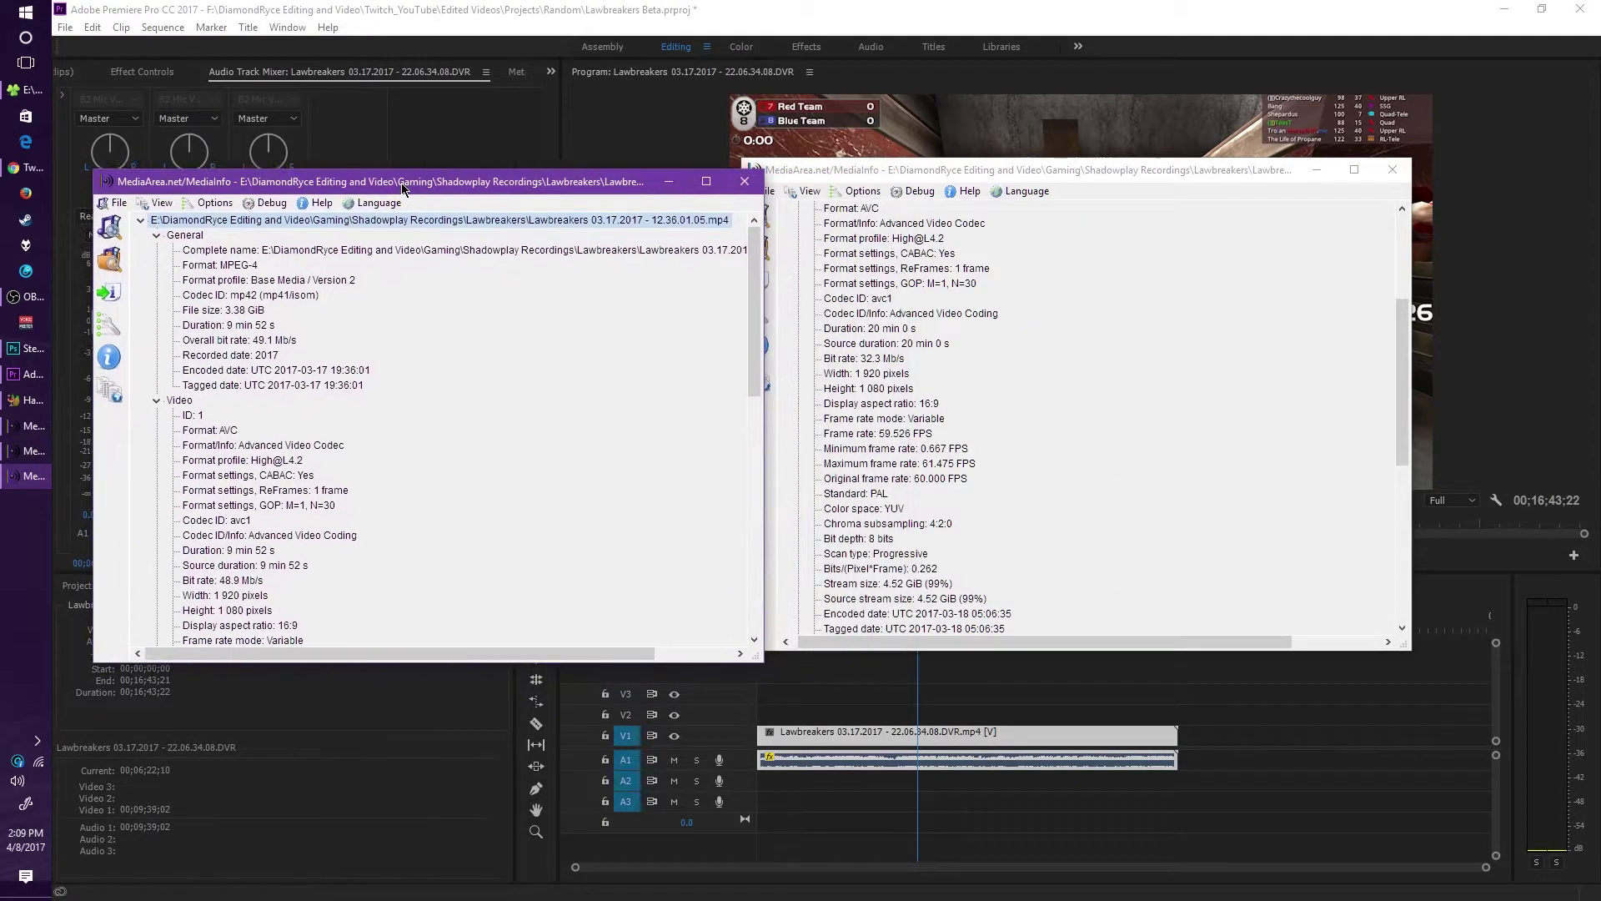
pyautogui.moveTo(930, 171); pyautogui.dragTo(1101, 178)
pyautogui.click(512, 188)
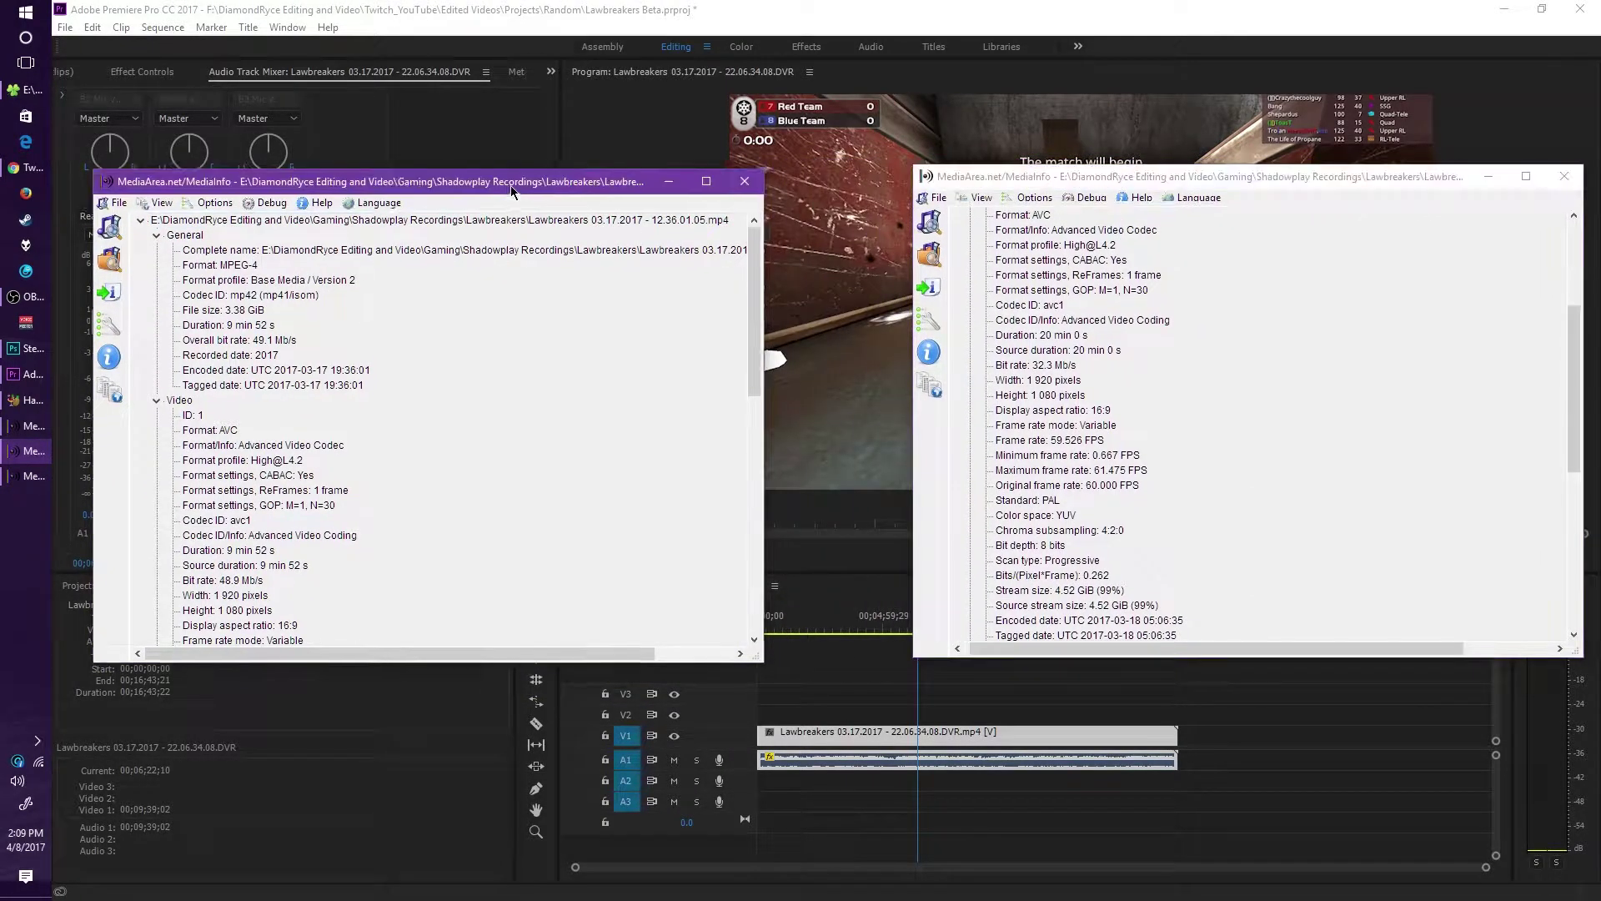
pyautogui.moveTo(512, 192); pyautogui.dragTo(652, 178)
pyautogui.scroll(-5, 477, 412)
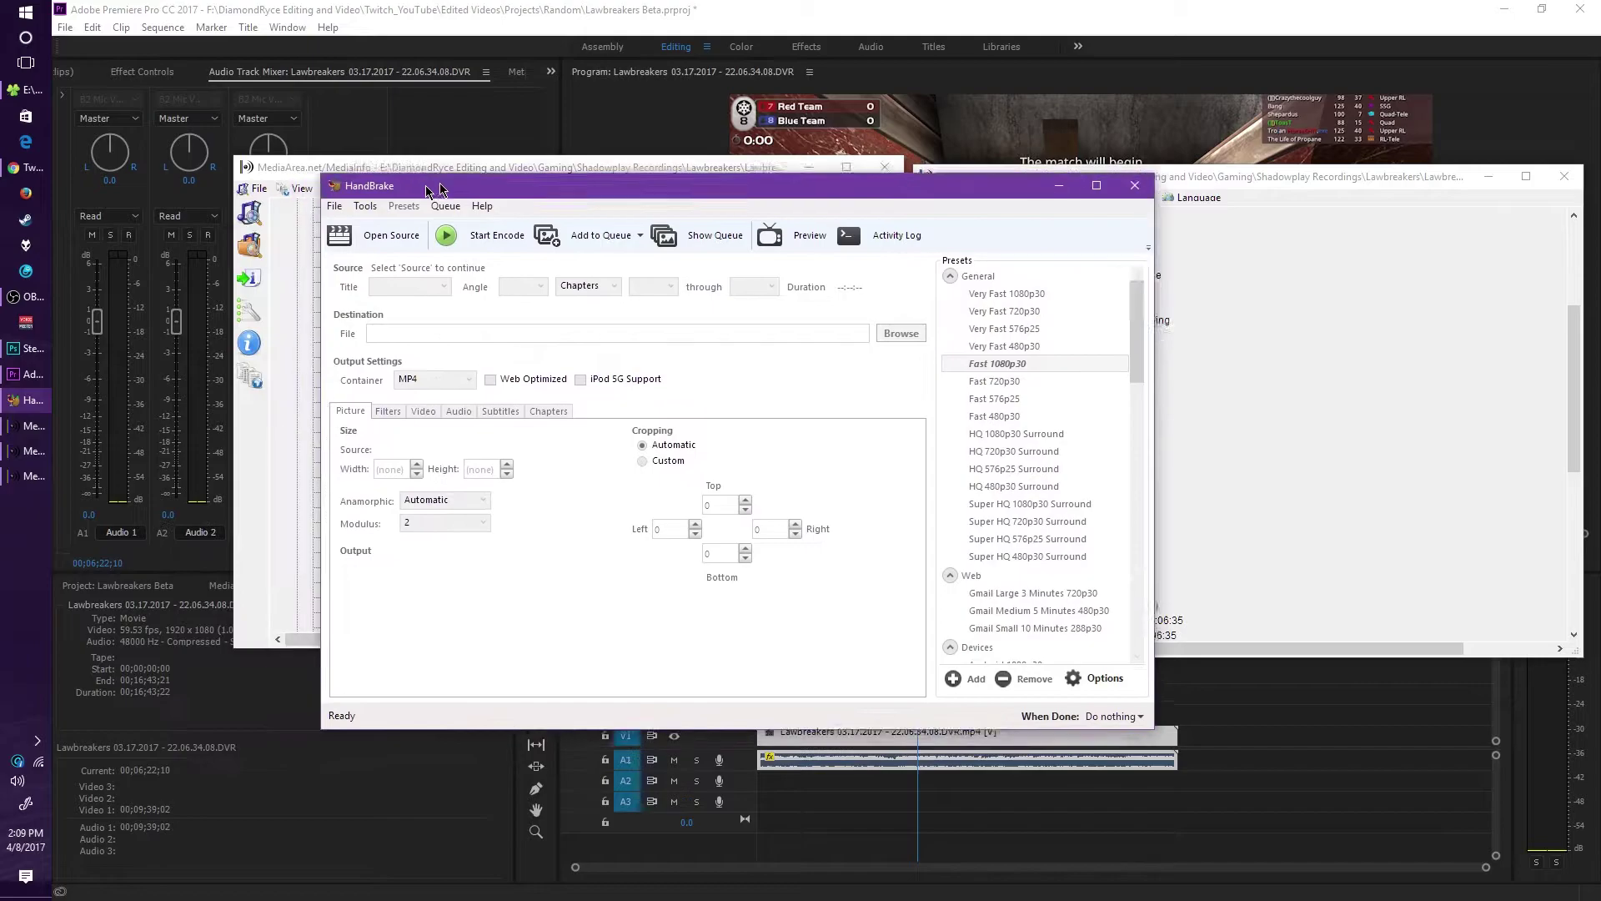
pyautogui.moveTo(438, 192); pyautogui.dragTo(503, 182)
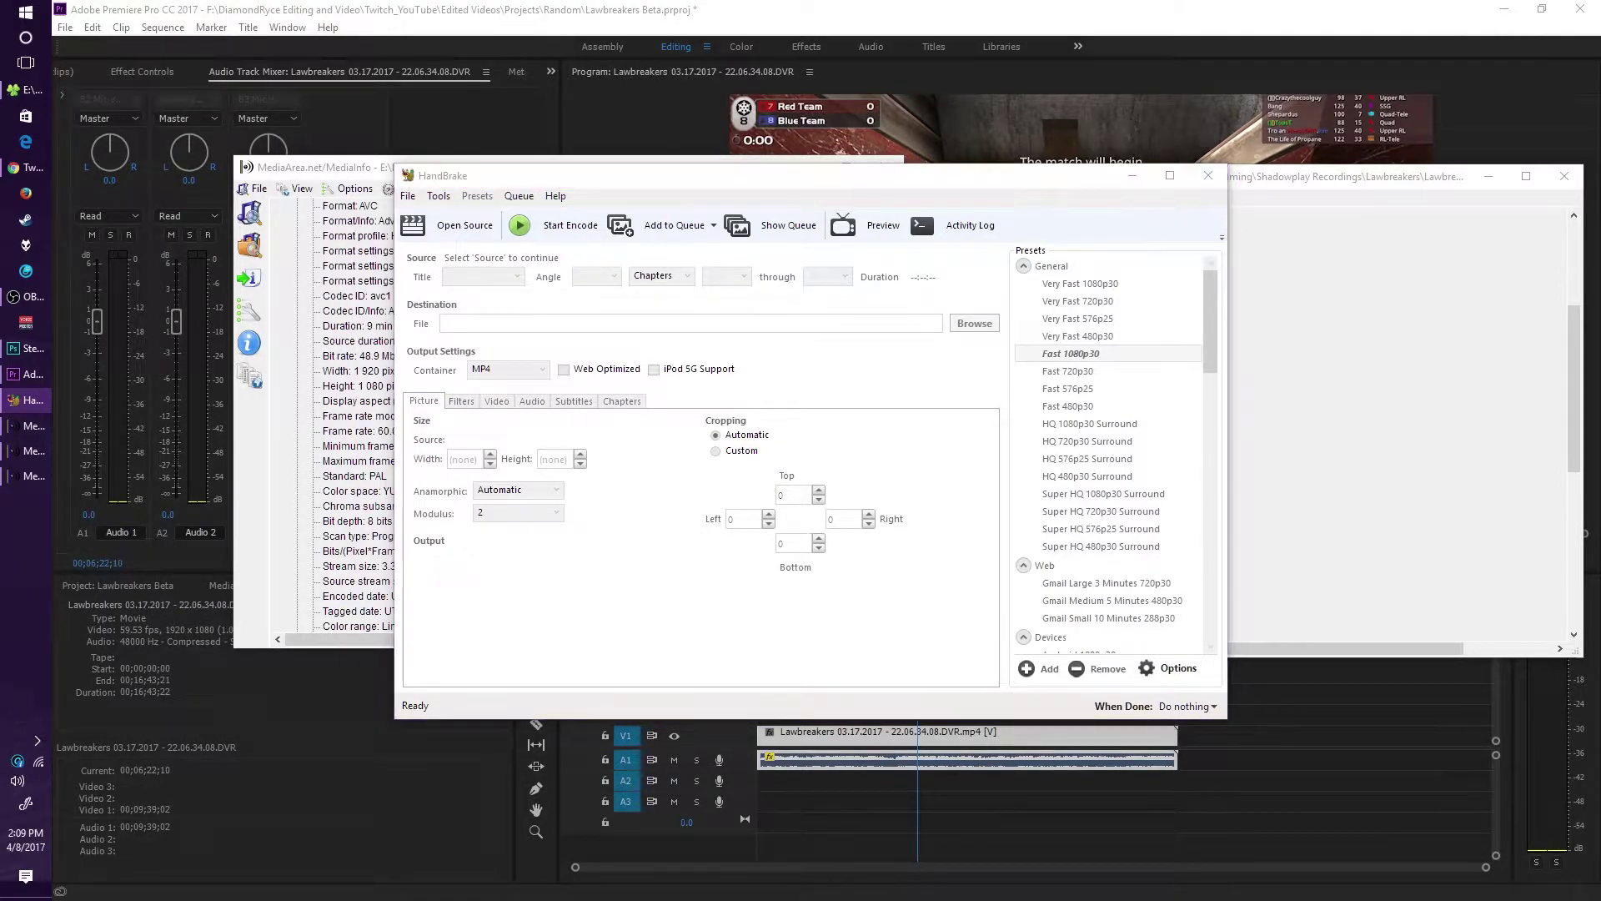
# Load Lawbreakers 03.17.2017 - 22.06.34.08.DVR with the VBF Fix 1080p preset: H.264, constant 60 fps, RF 22.
pyautogui.press('Return')
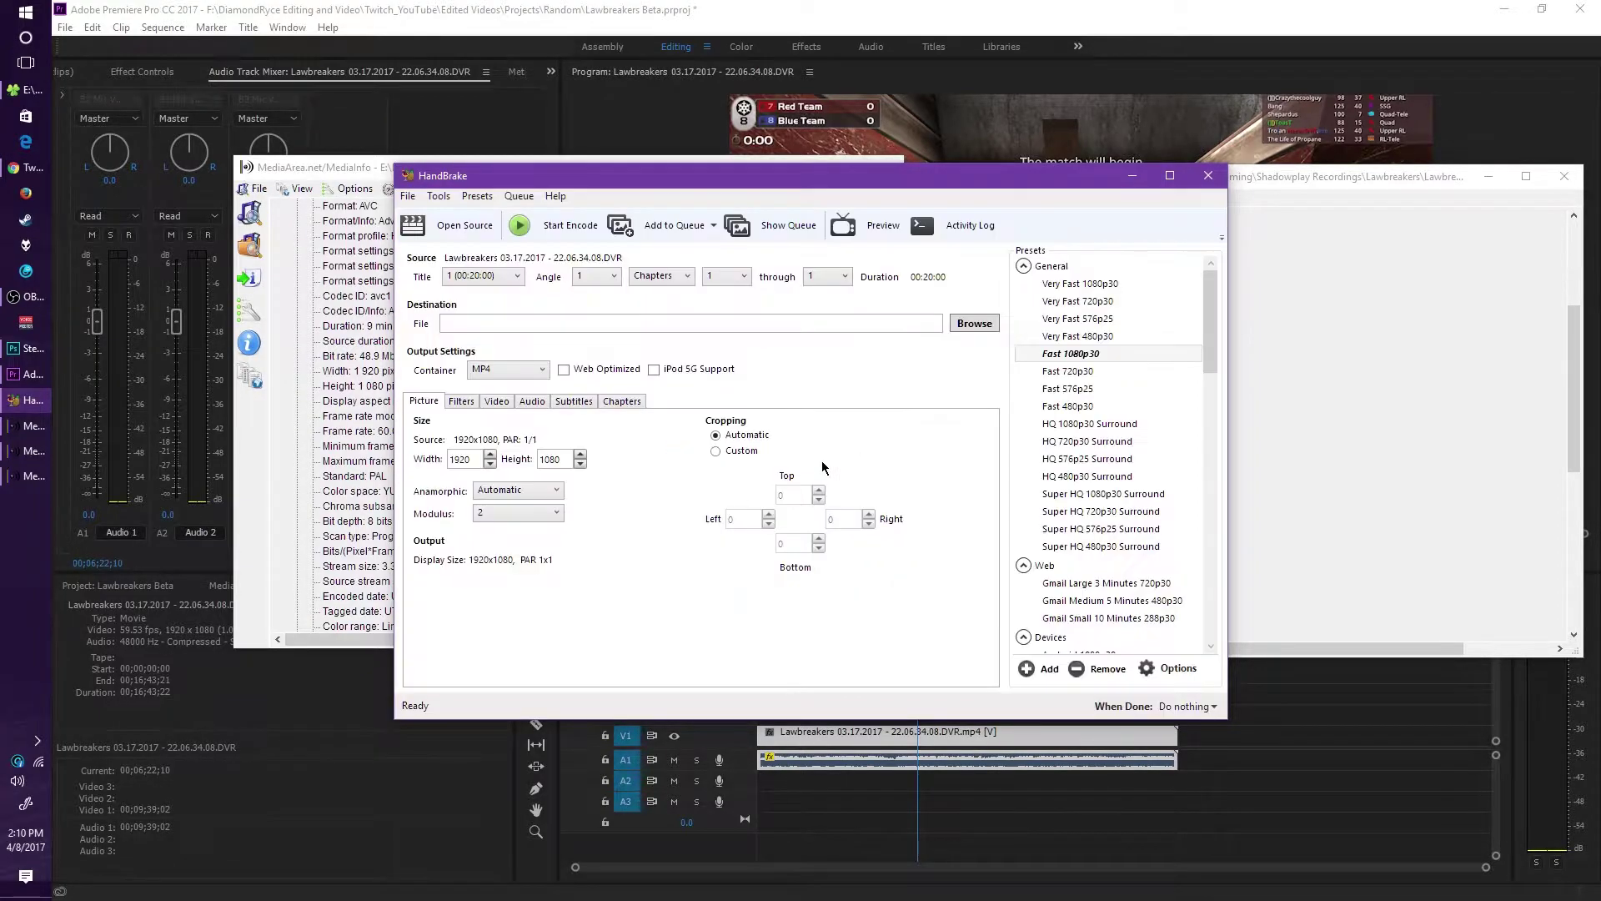
pyautogui.moveTo(1219, 311); pyautogui.dragTo(1220, 621)
pyautogui.click(1057, 648)
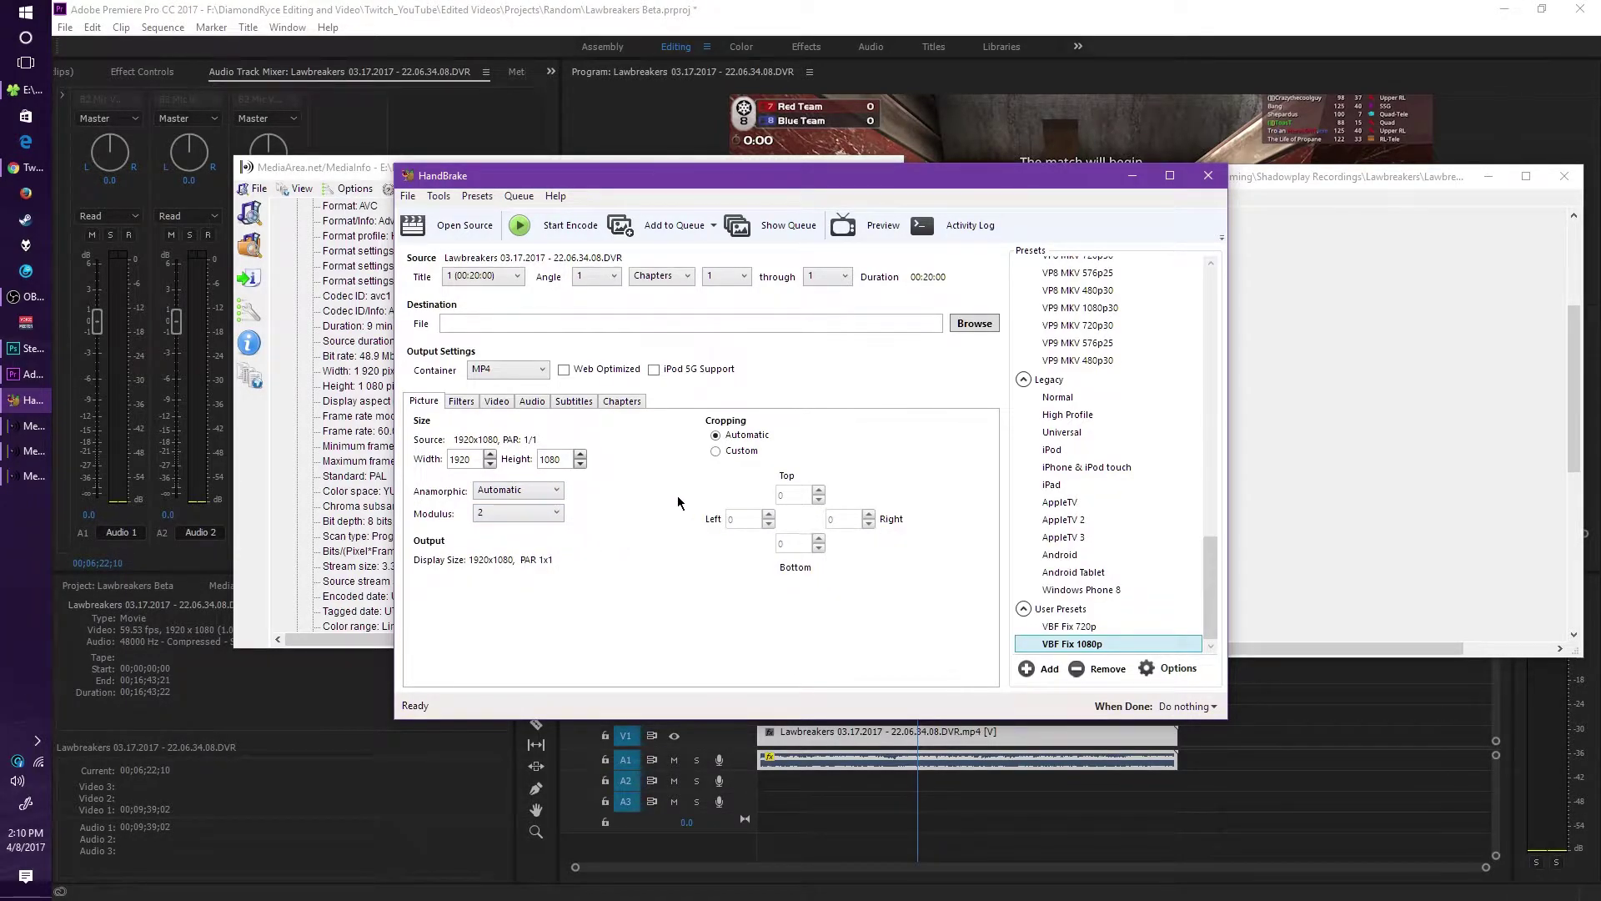
pyautogui.click(502, 404)
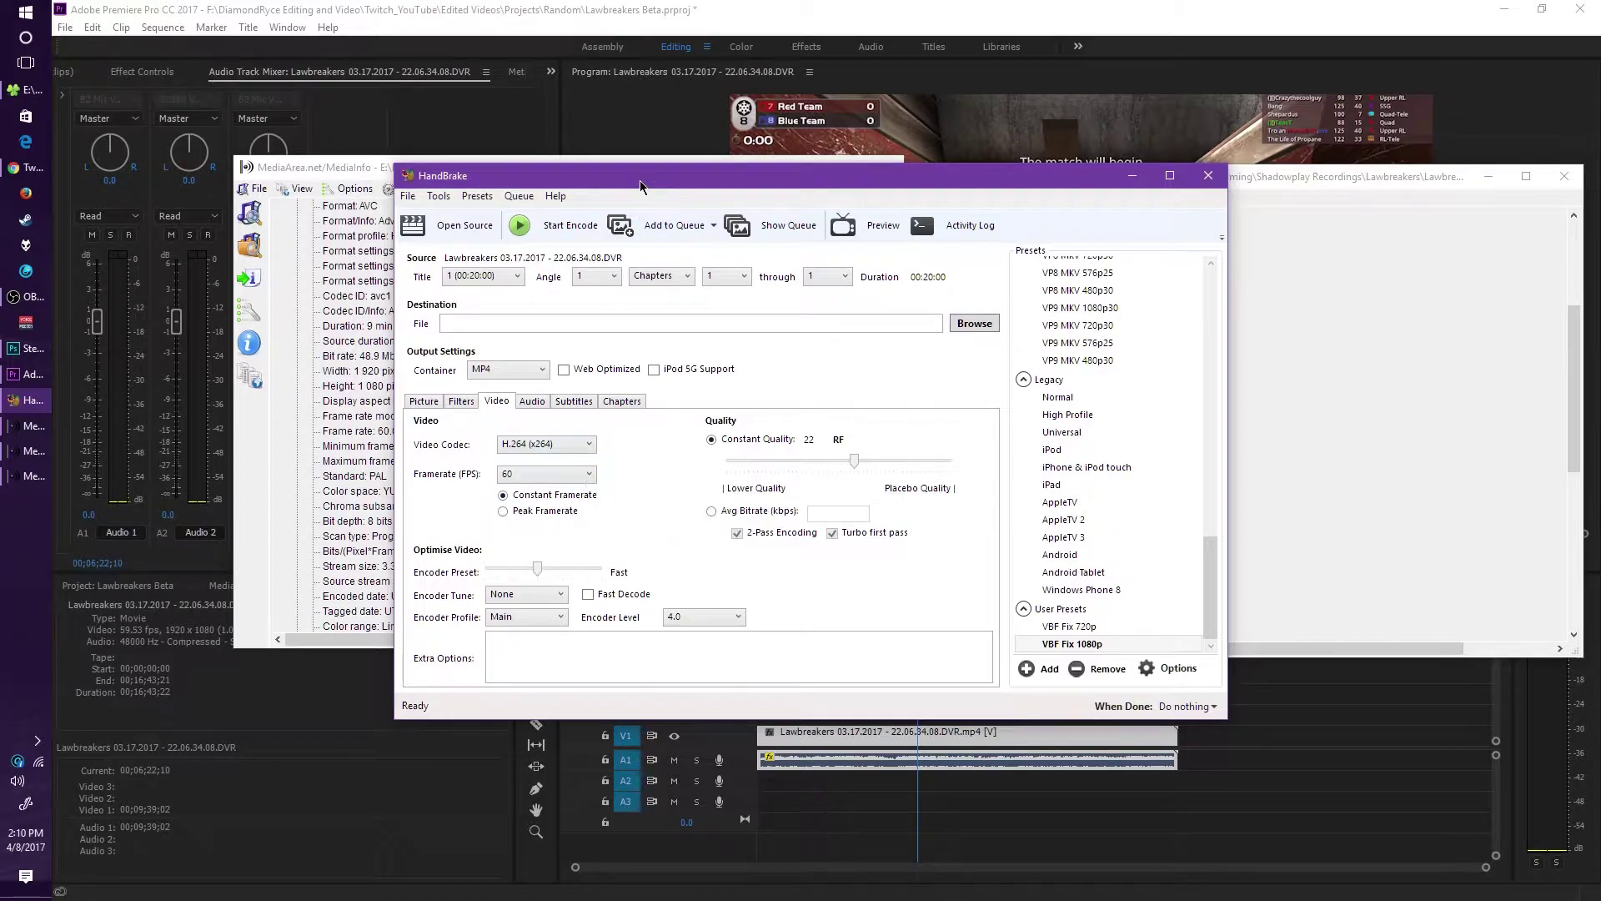
# Set the encode destination to the Shadowplay Recordings Lawbreakers folder and encode the recording to MP4.
pyautogui.moveTo(642, 181); pyautogui.dragTo(791, 167)
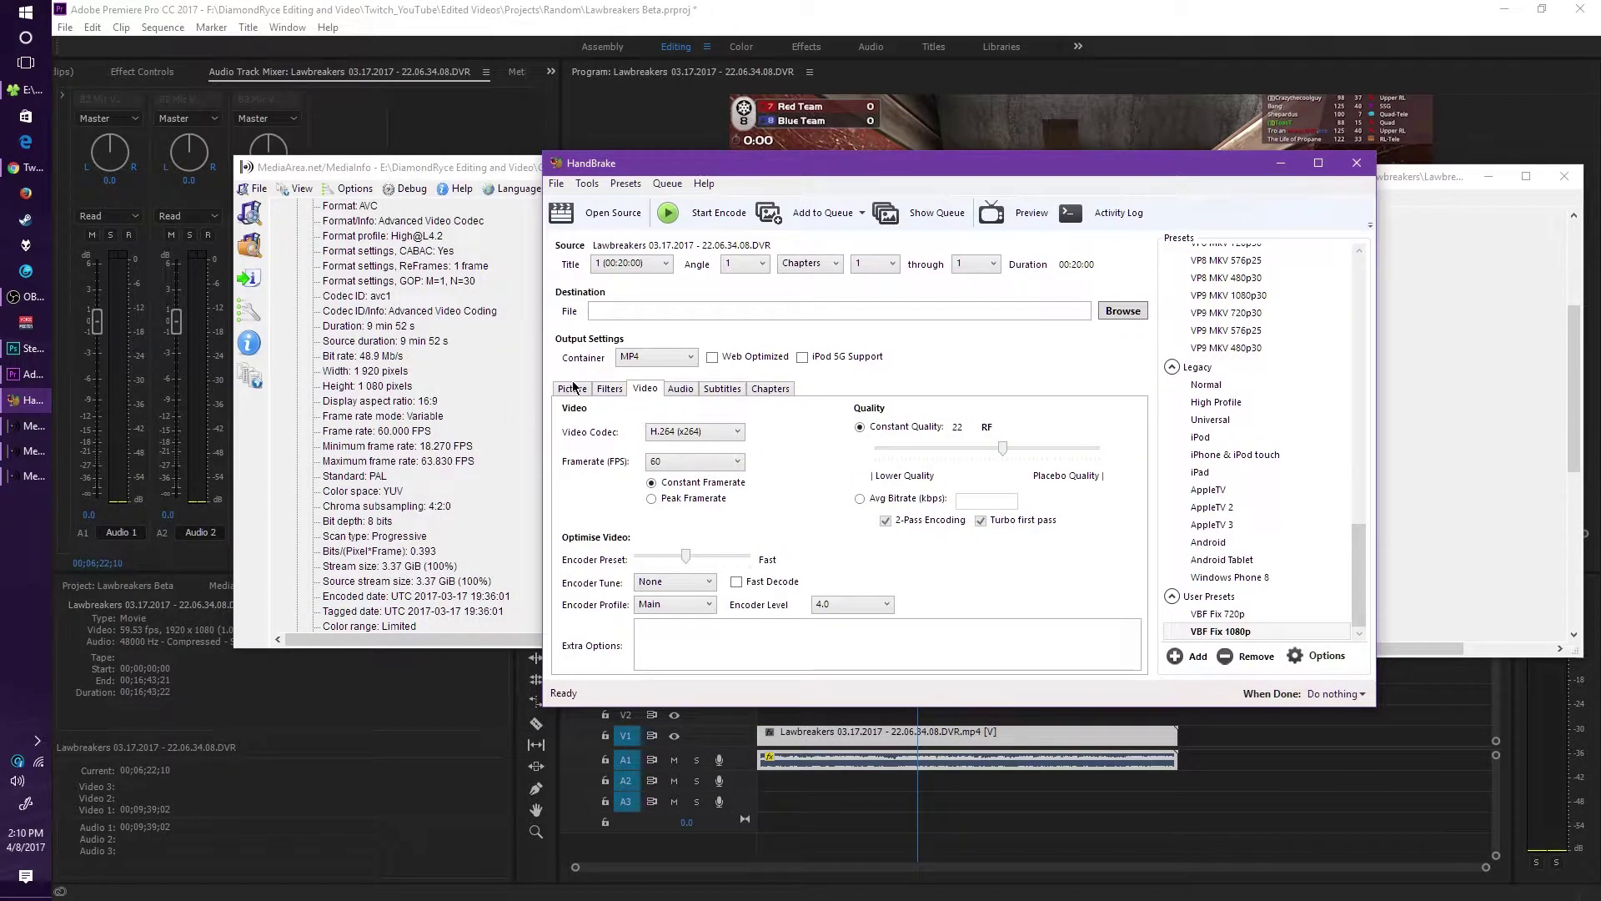
pyautogui.moveTo(874, 169); pyautogui.dragTo(774, 171)
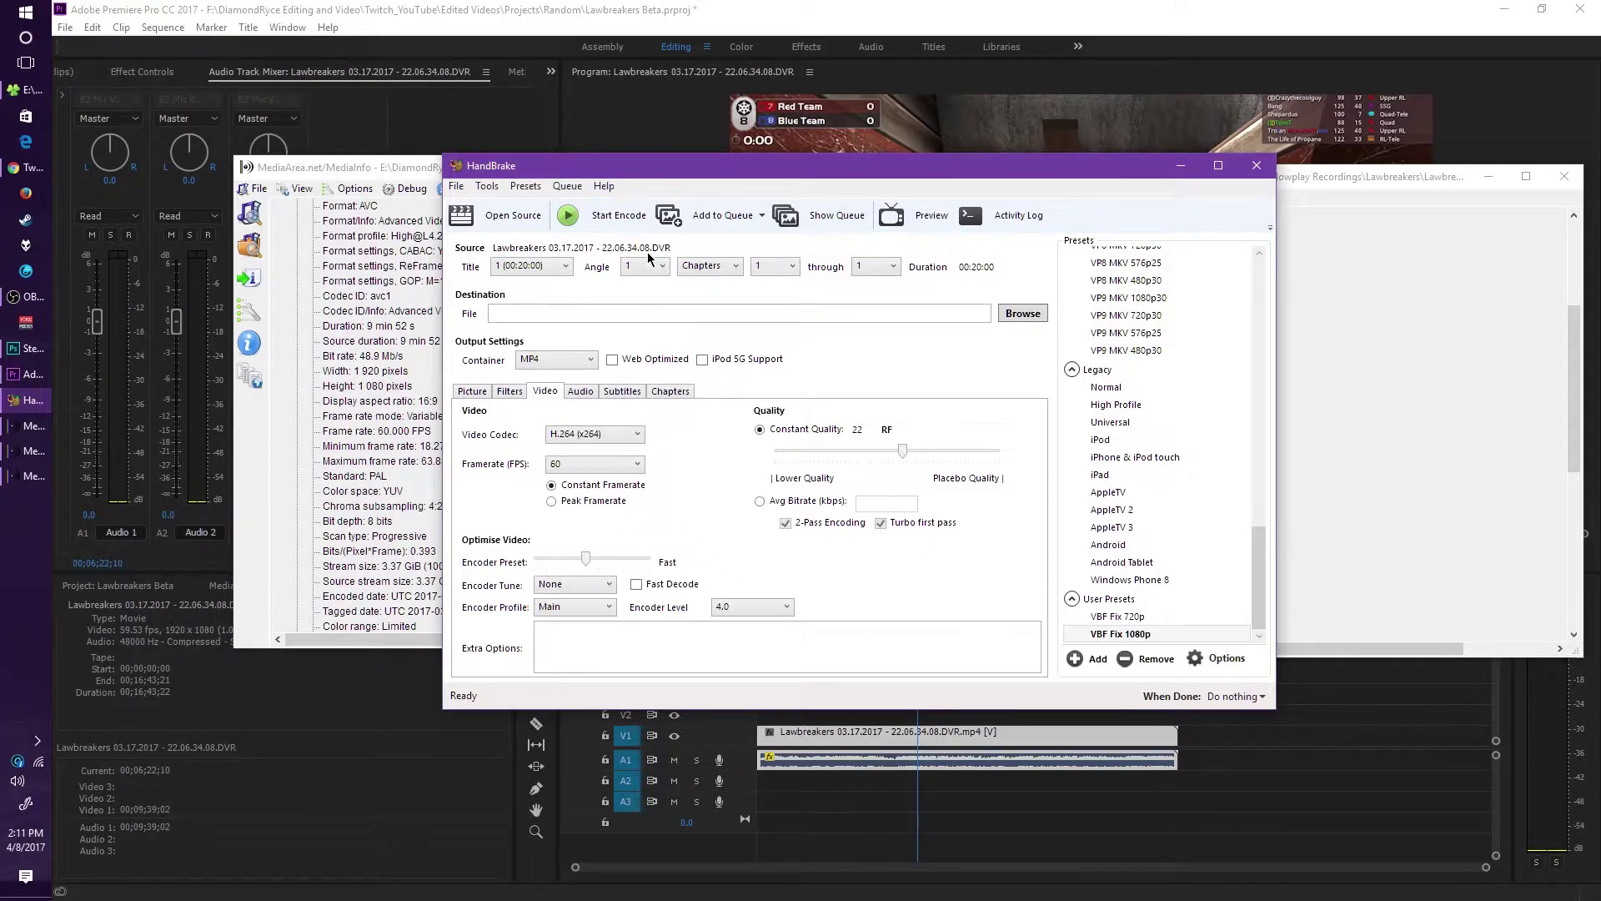
pyautogui.click(1023, 313)
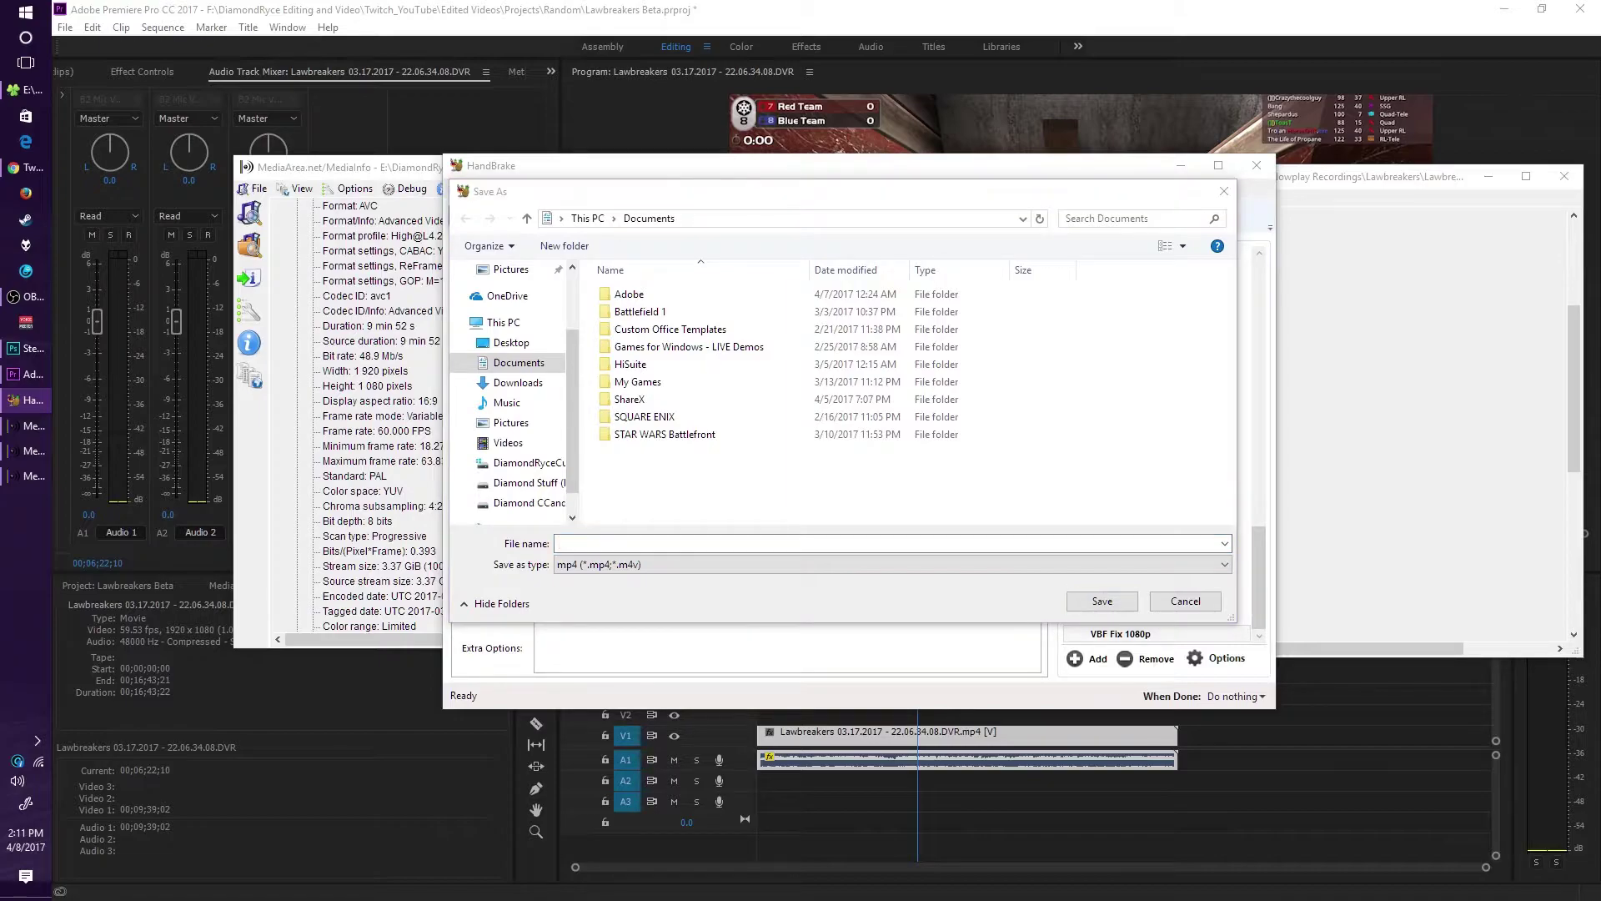
pyautogui.click(757, 214)
pyautogui.write('E:\\DiamondRyce Editing and Video\\Gaming\\Shadowplay Recordings\\Lawbreakers')
pyautogui.press('Return')
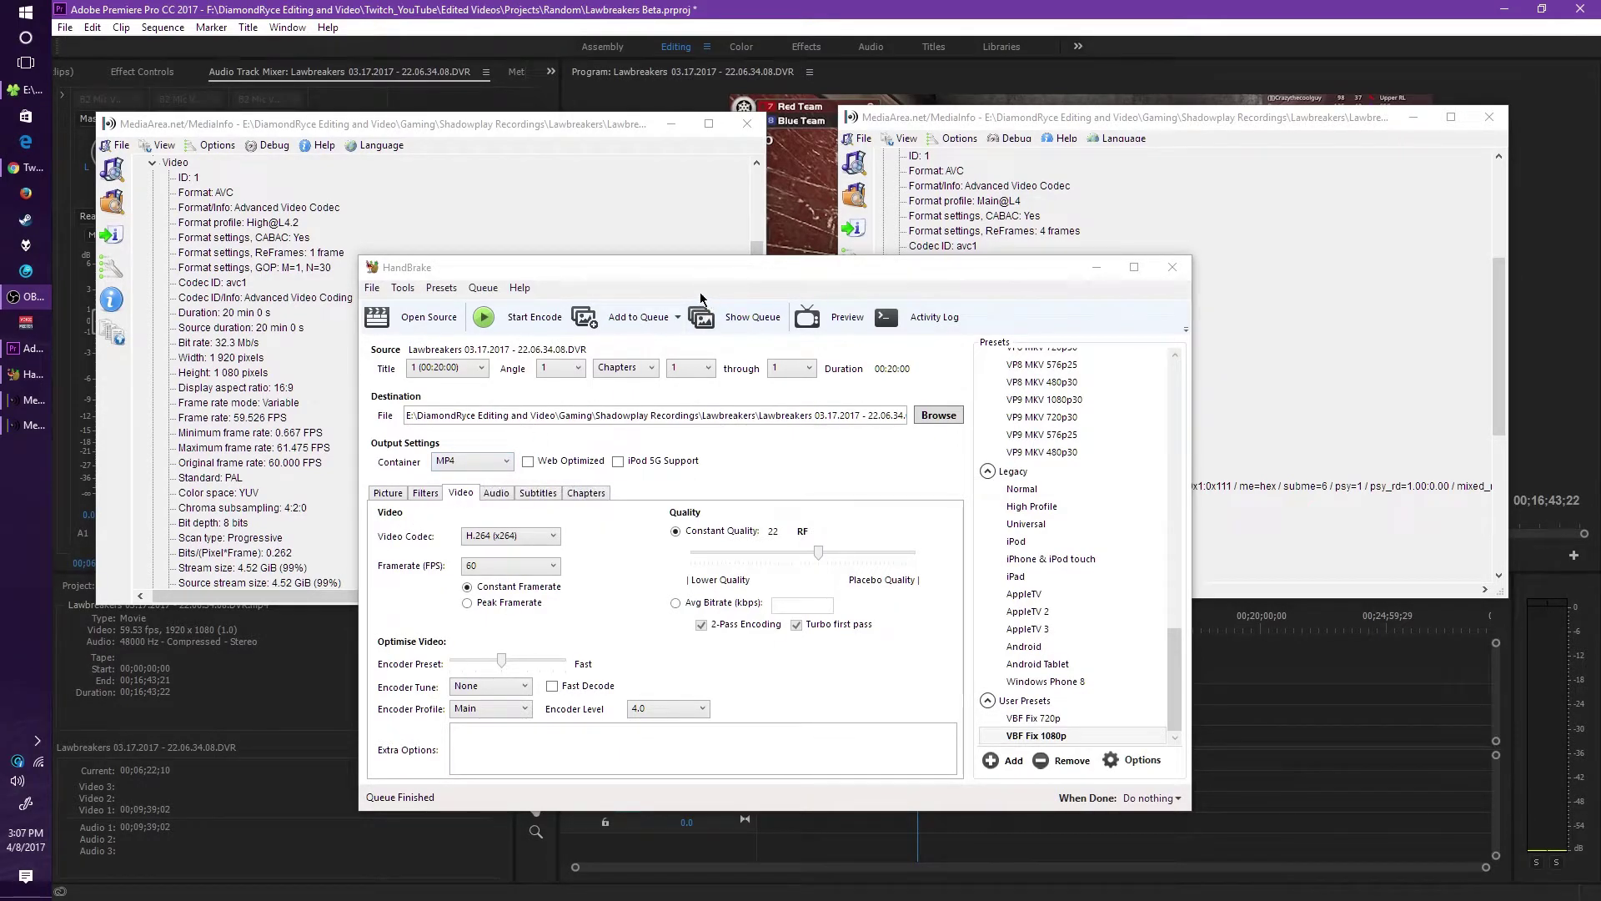
# Compare the original's variable 59.526 FPS with the encoded file's constant 60.000 FPS, then close the encoded file's window.
pyautogui.click(542, 128)
pyautogui.click(941, 121)
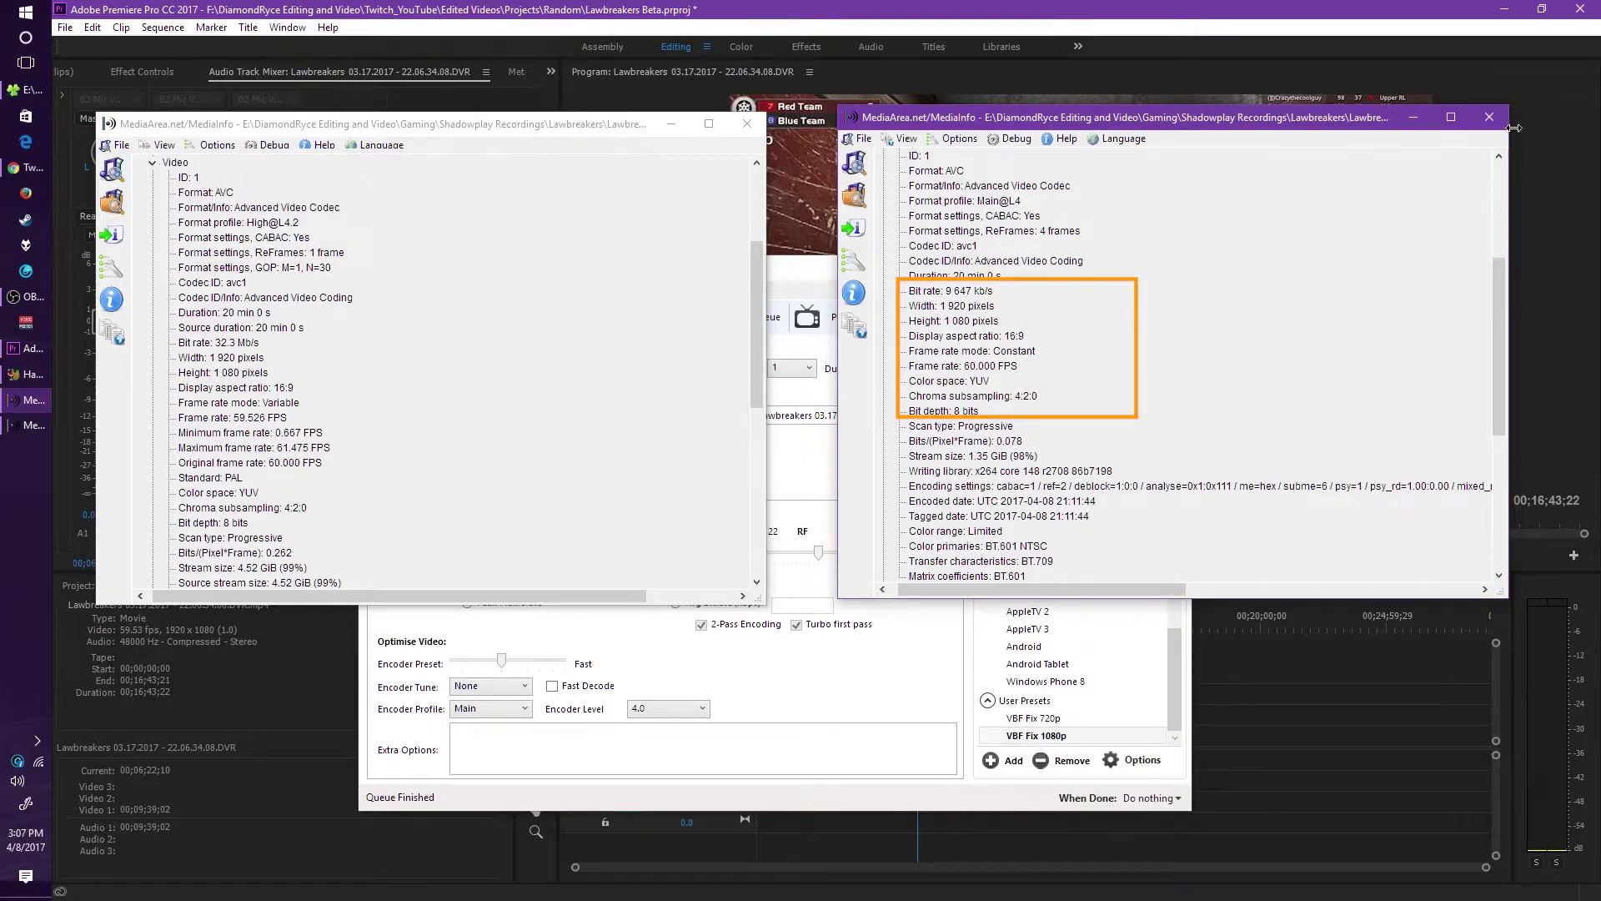
pyautogui.click(1490, 117)
# Close the original's MediaInfo window and import the re-encoded 20:00;25 Lawbreakers MP4 into the Lawbreakers Beta project.
pyautogui.click(746, 124)
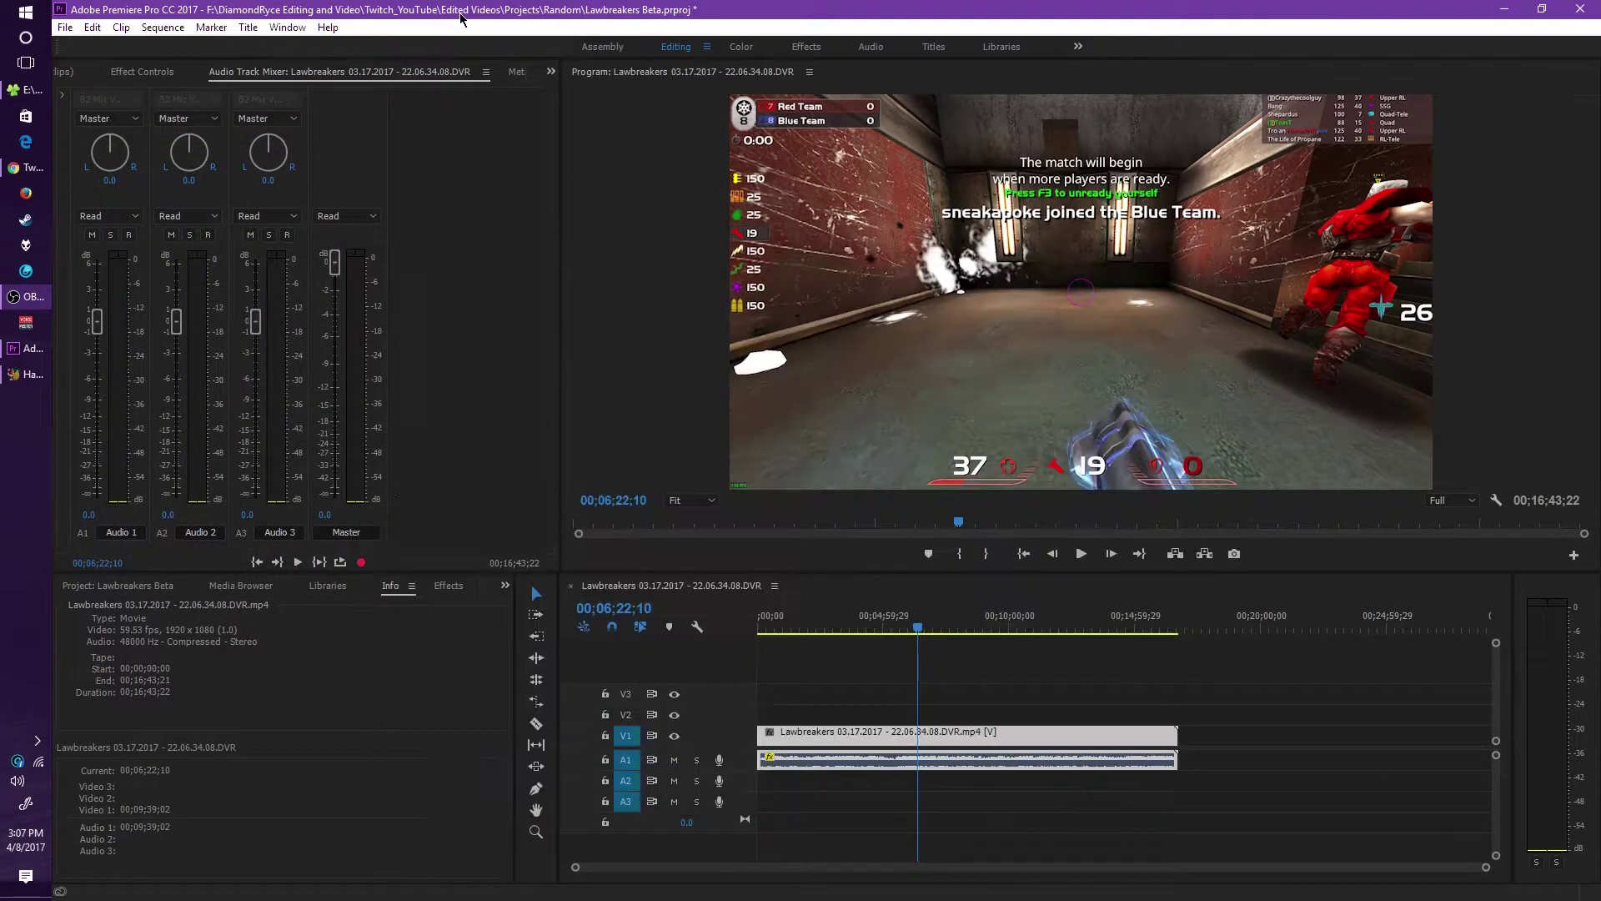
pyautogui.click(25, 348)
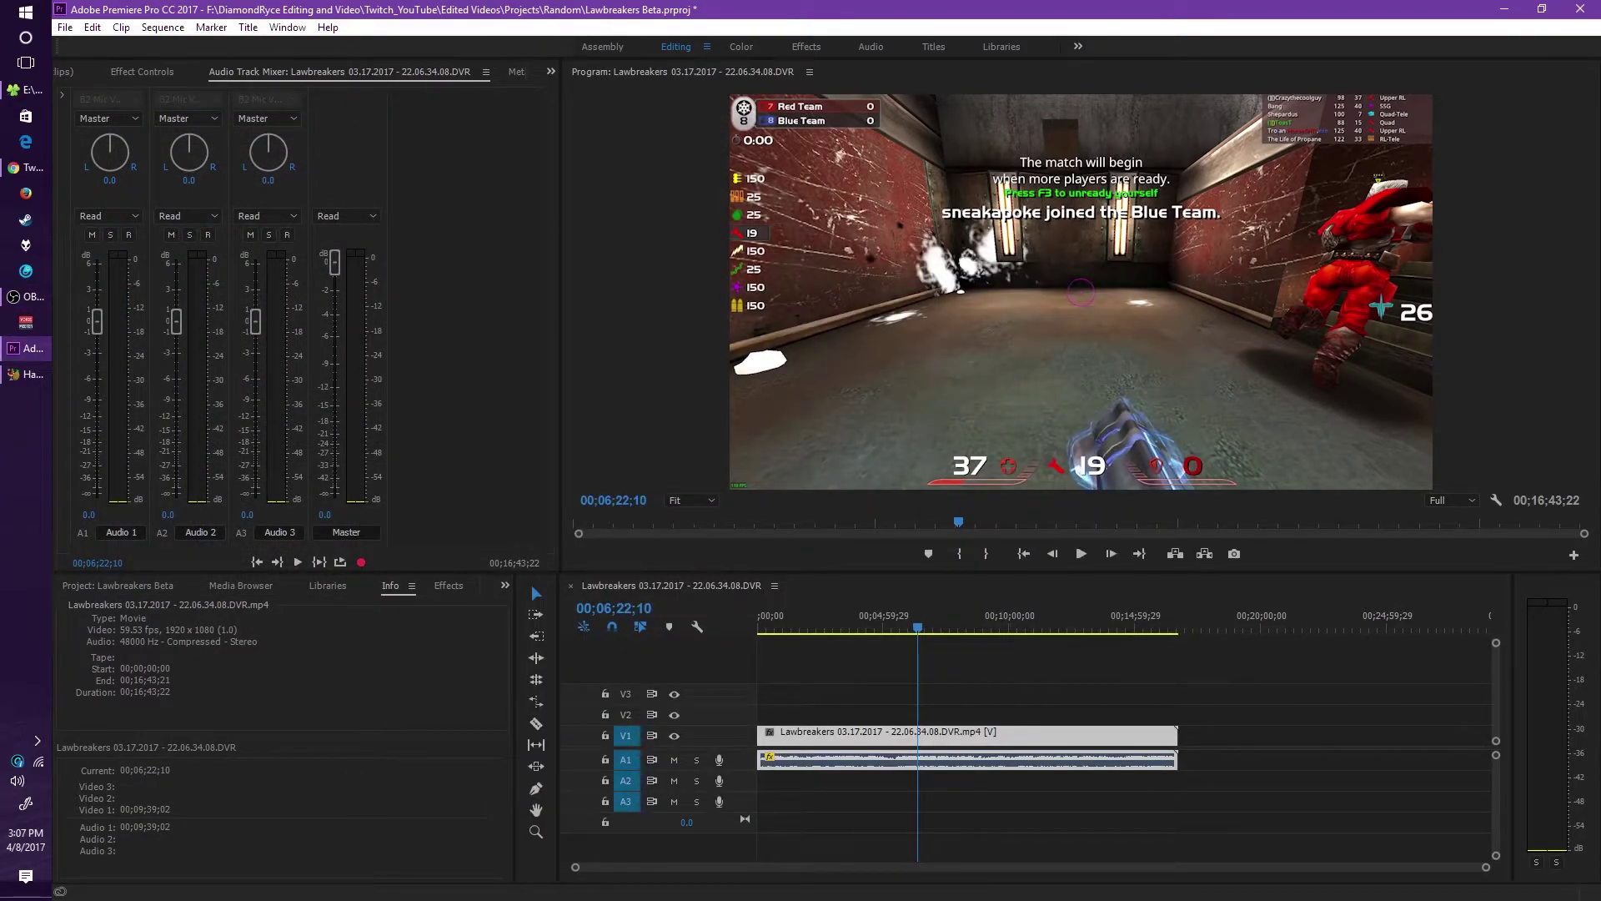
pyautogui.click(140, 594)
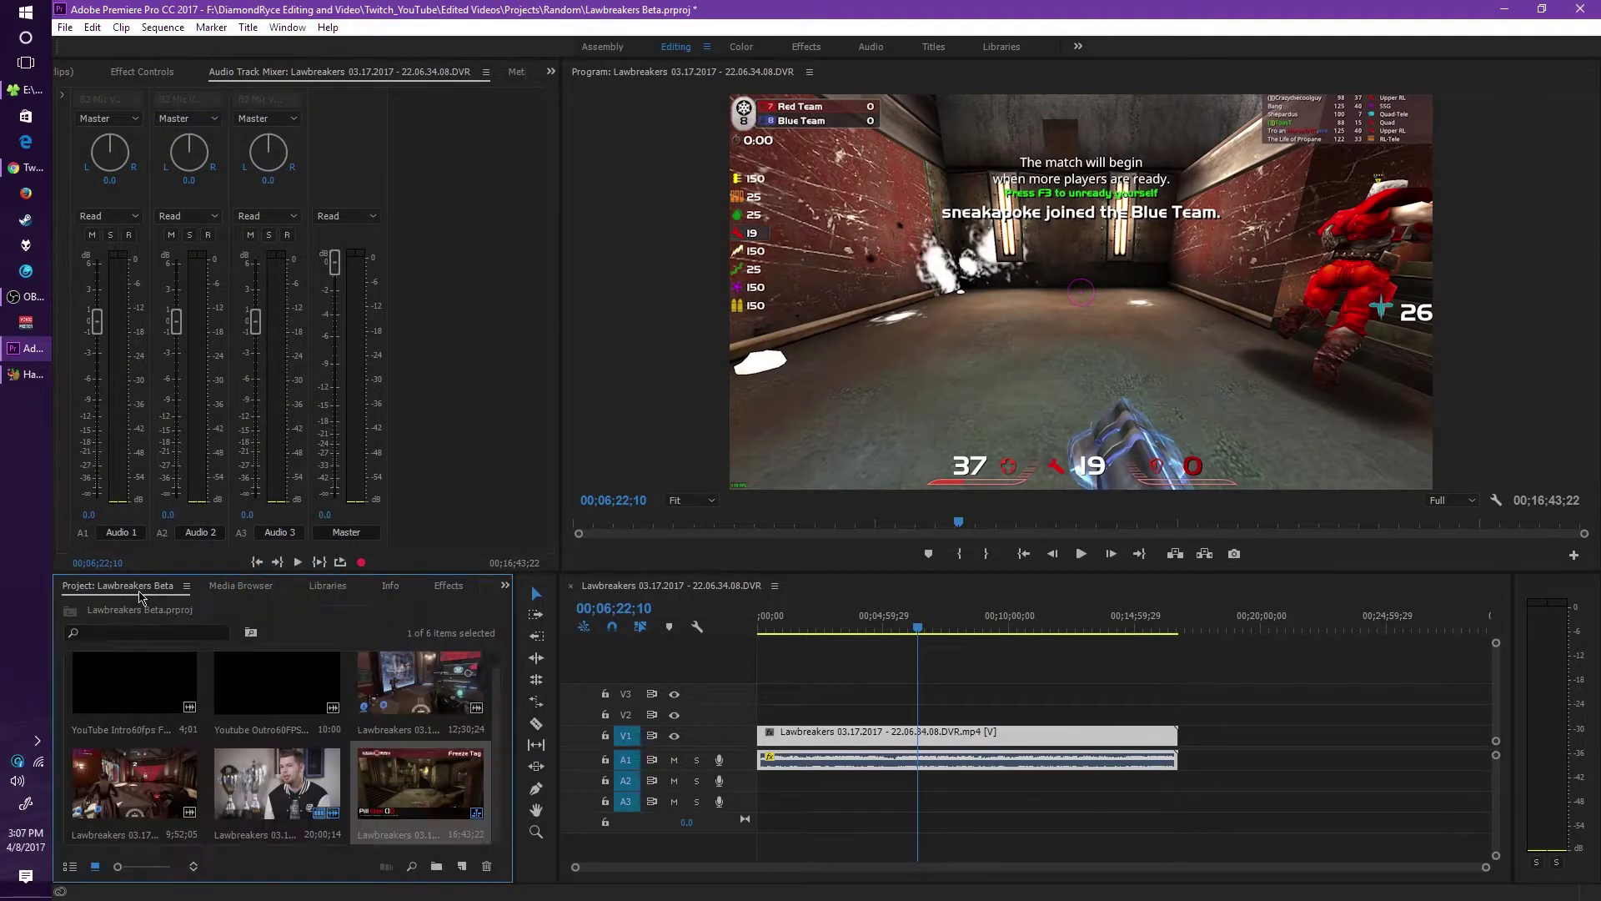
pyautogui.moveTo(108, 511); pyautogui.dragTo(373, 793)
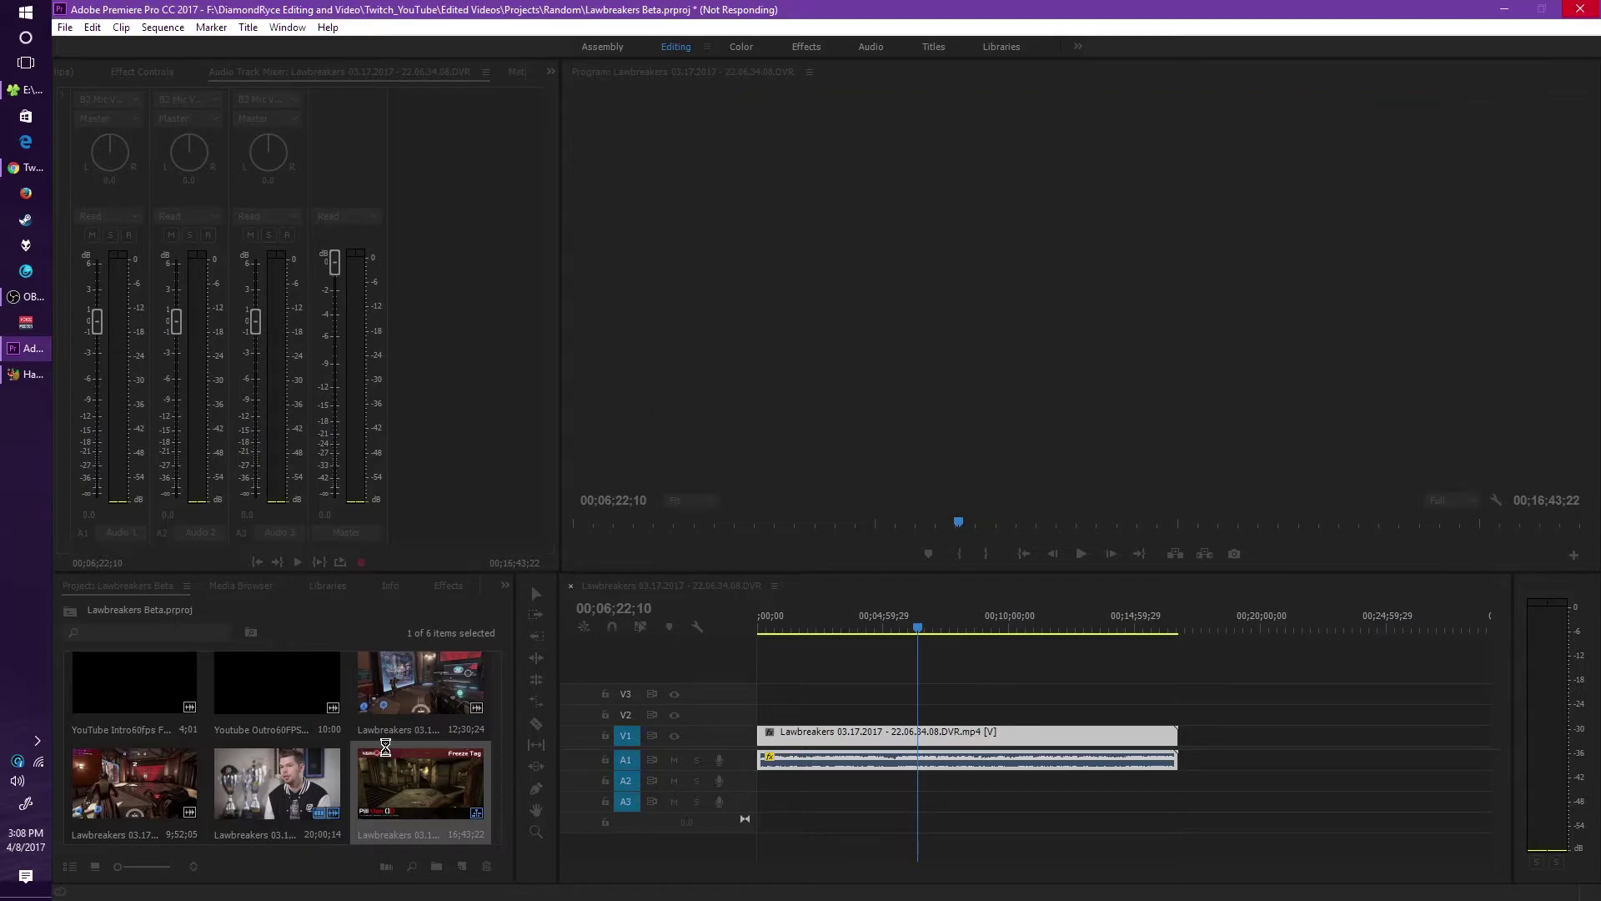
pyautogui.rightClick(408, 790)
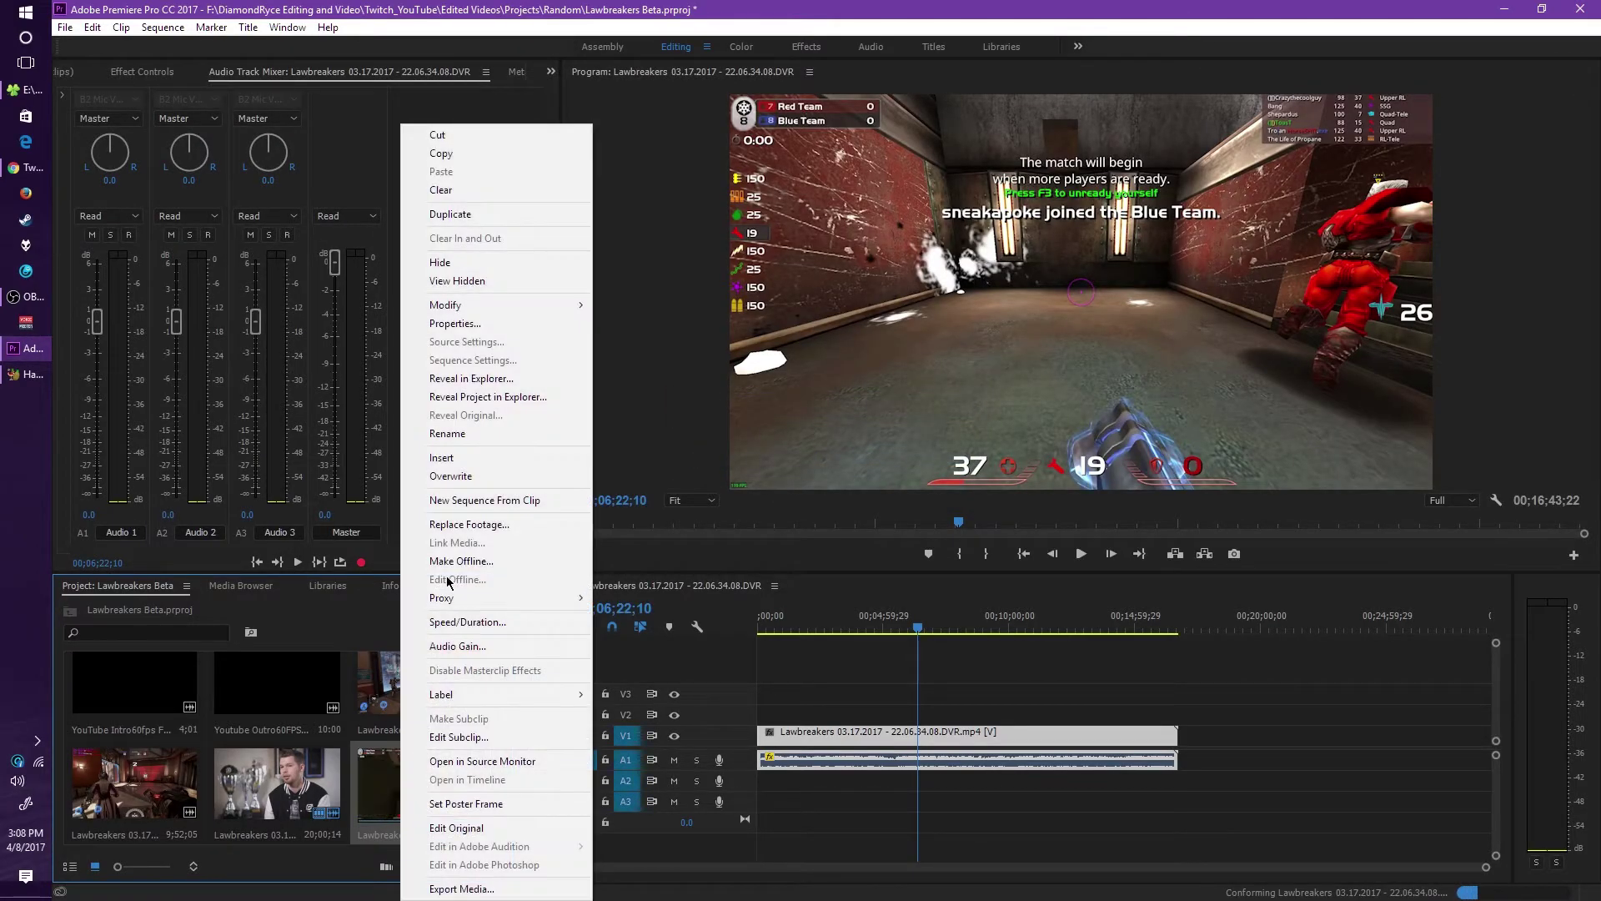
# Create a new sequence from the encoded clip and play part of it to confirm audio sync.
pyautogui.click(464, 499)
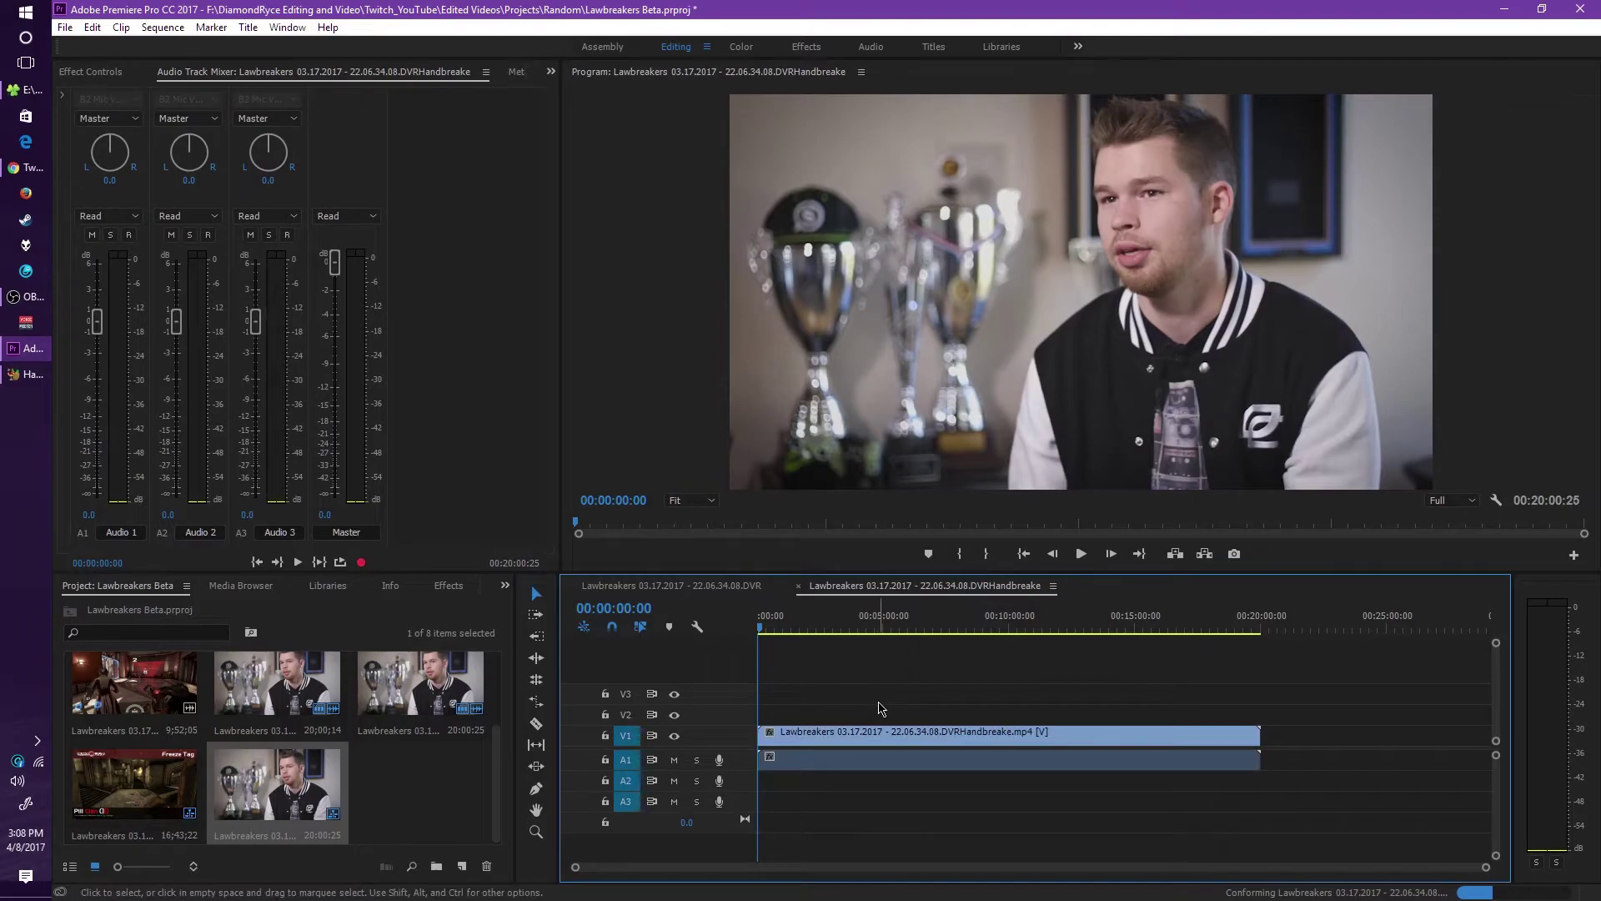
pyautogui.moveTo(770, 624); pyautogui.dragTo(1034, 636)
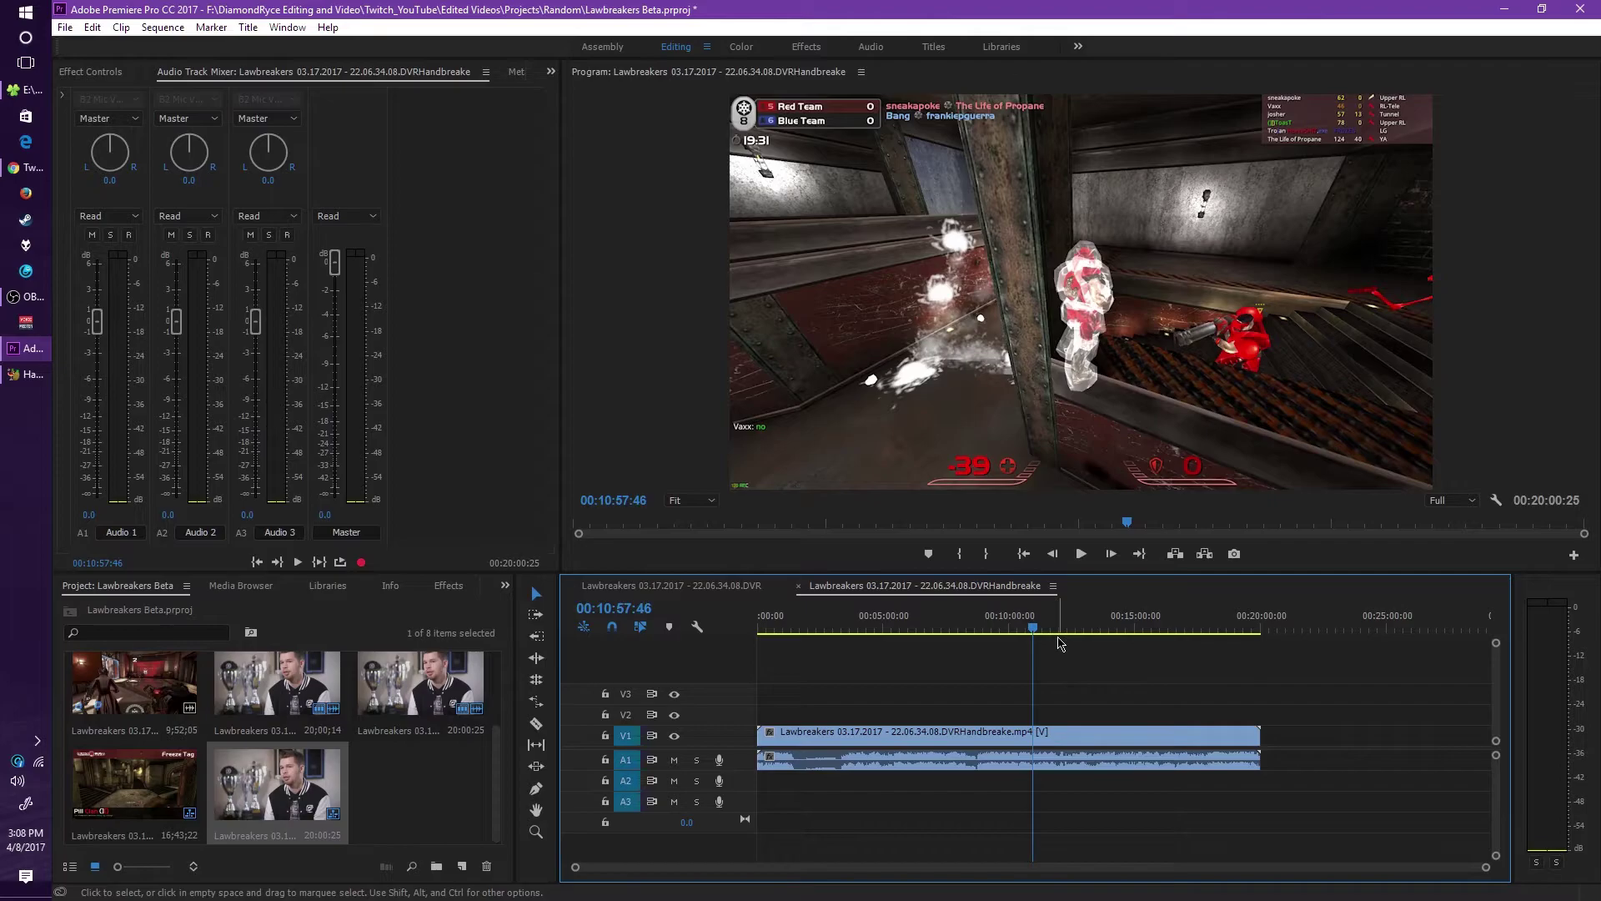
pyautogui.press('space')
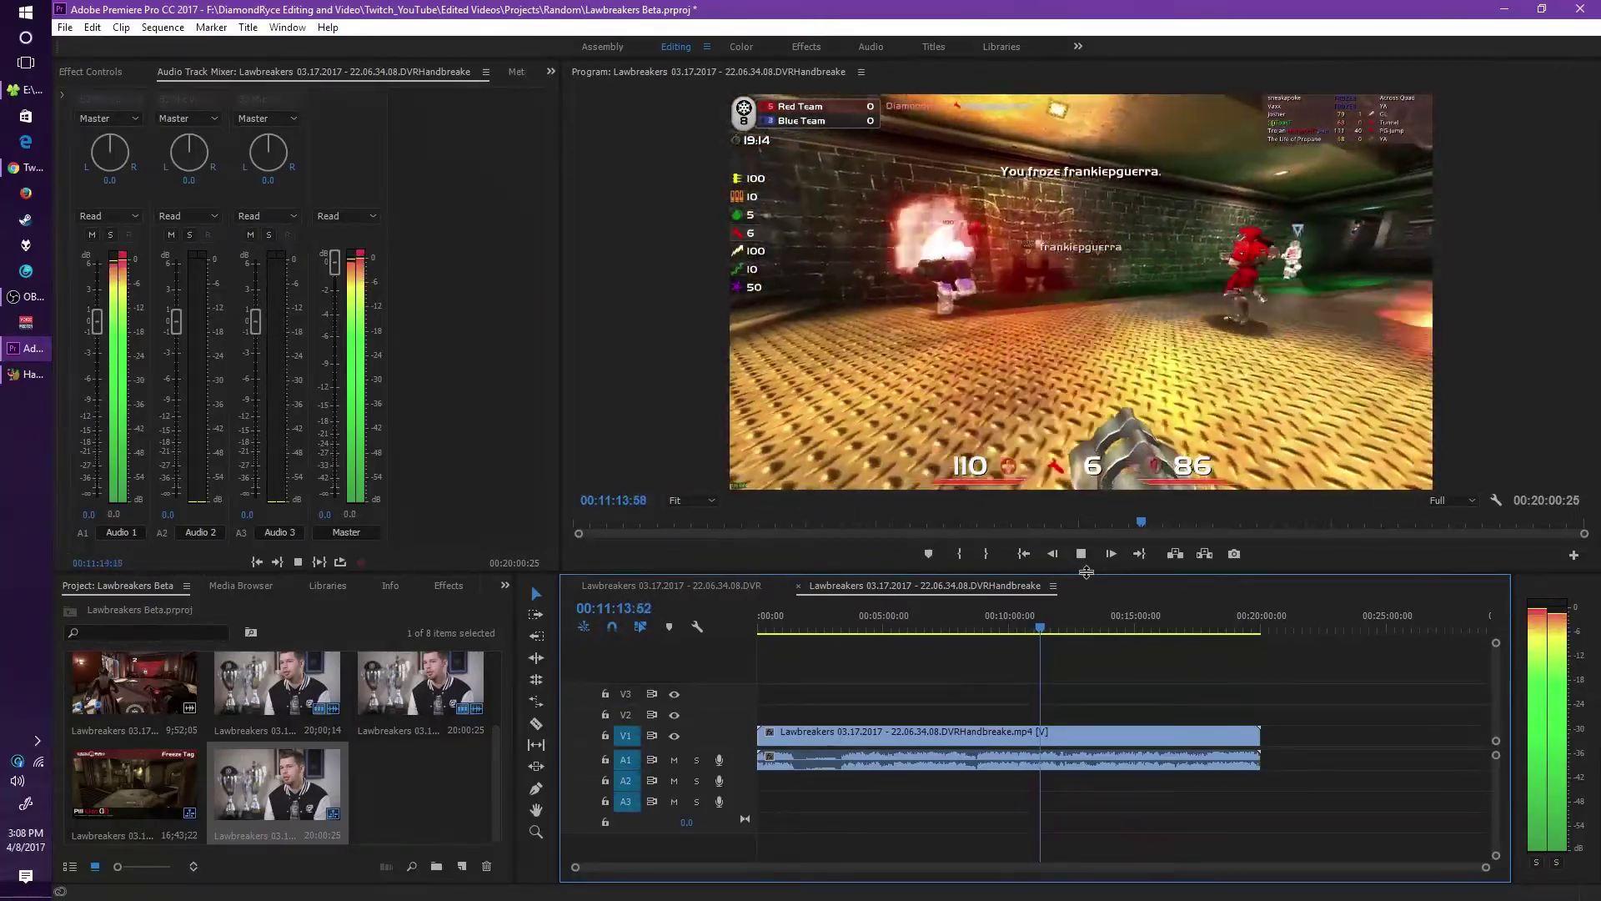
pyautogui.press('space')
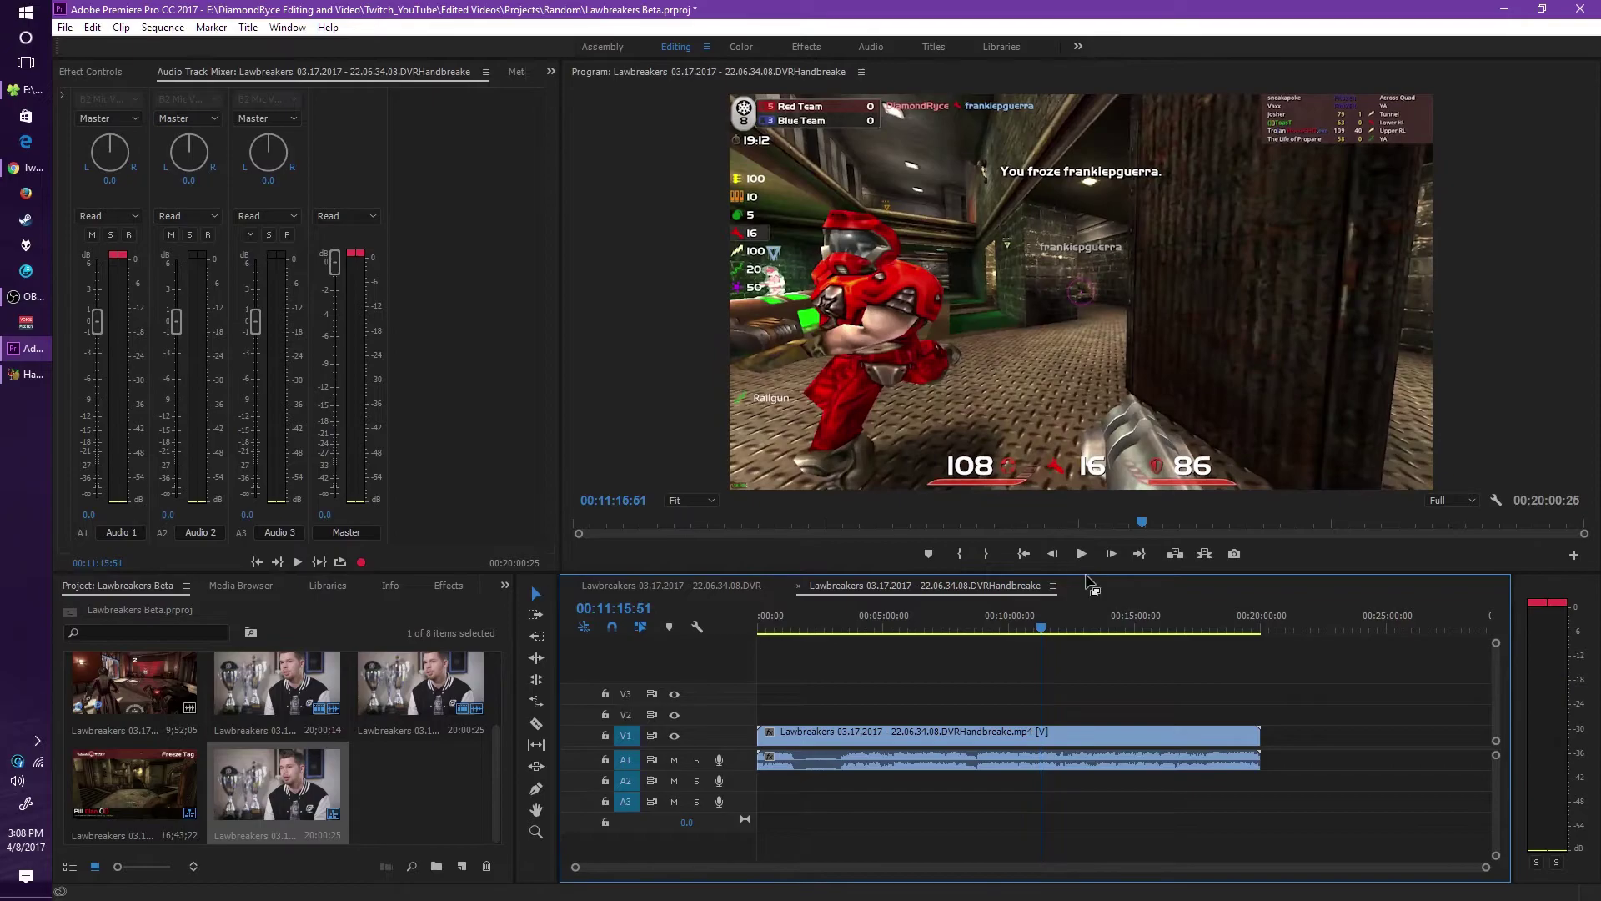